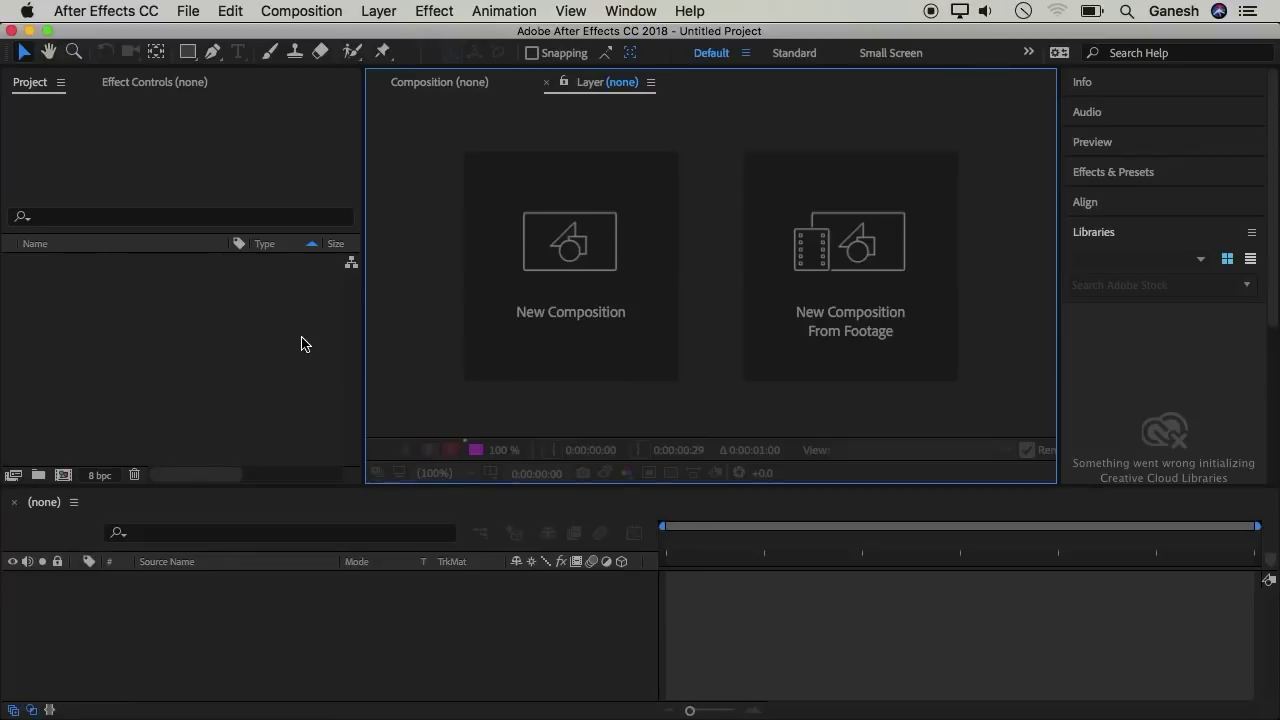
- Create Comp 1 at 1280×720, 29.97 fps, 20 seconds long, with a black background
click(549, 277)
drag(573, 157, 578, 112)
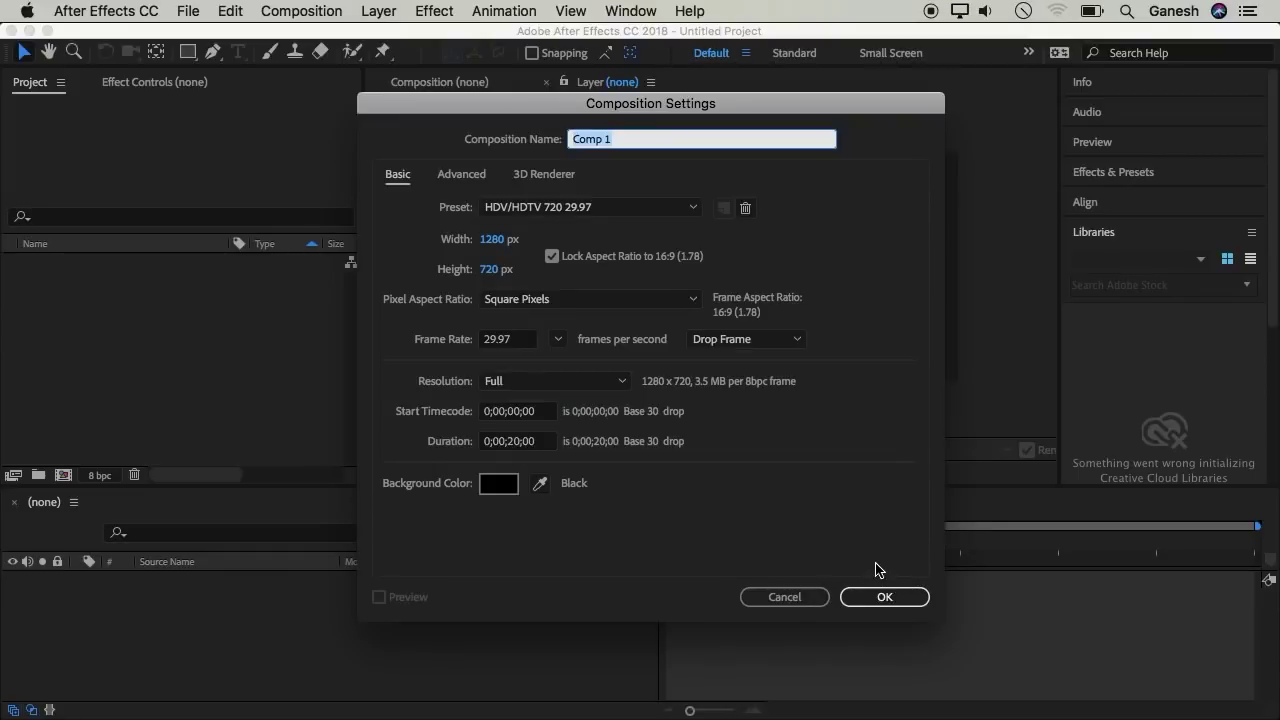
click(876, 597)
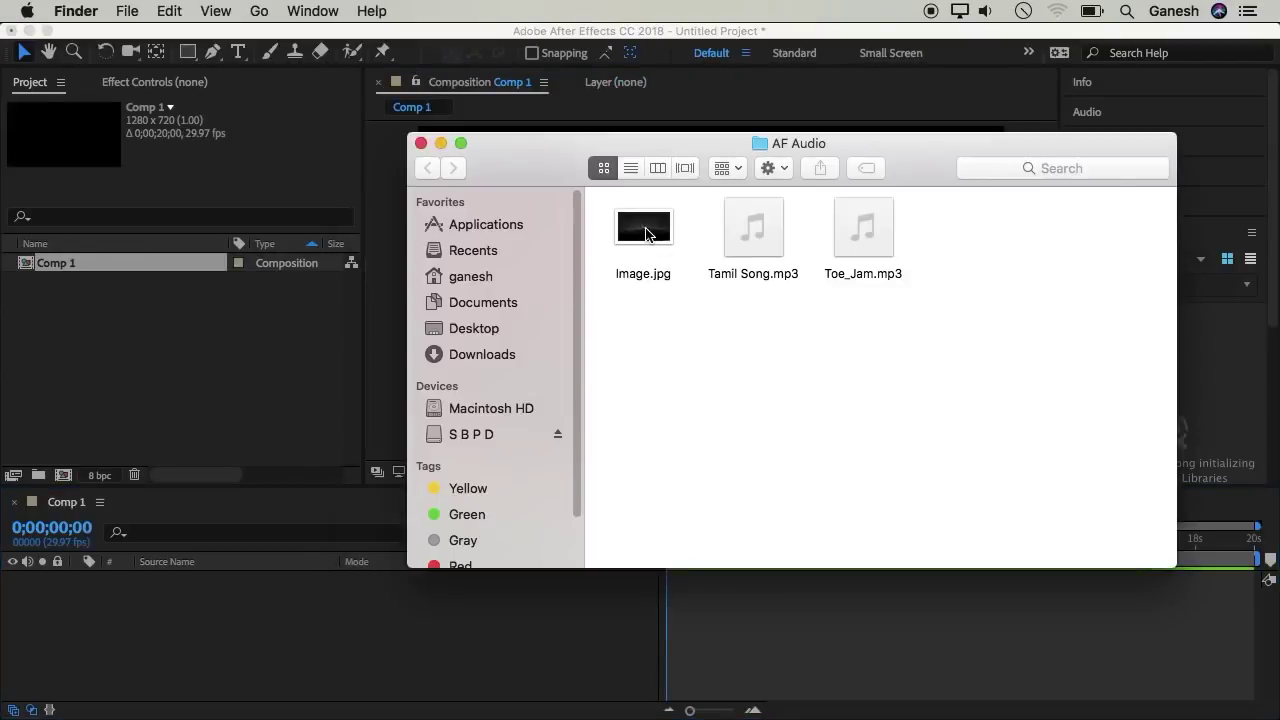
- Import Image.jpg and Toe_Jam.mp3 from the AF Audio folder and add both as layers of Comp 1
drag(636, 238, 128, 370)
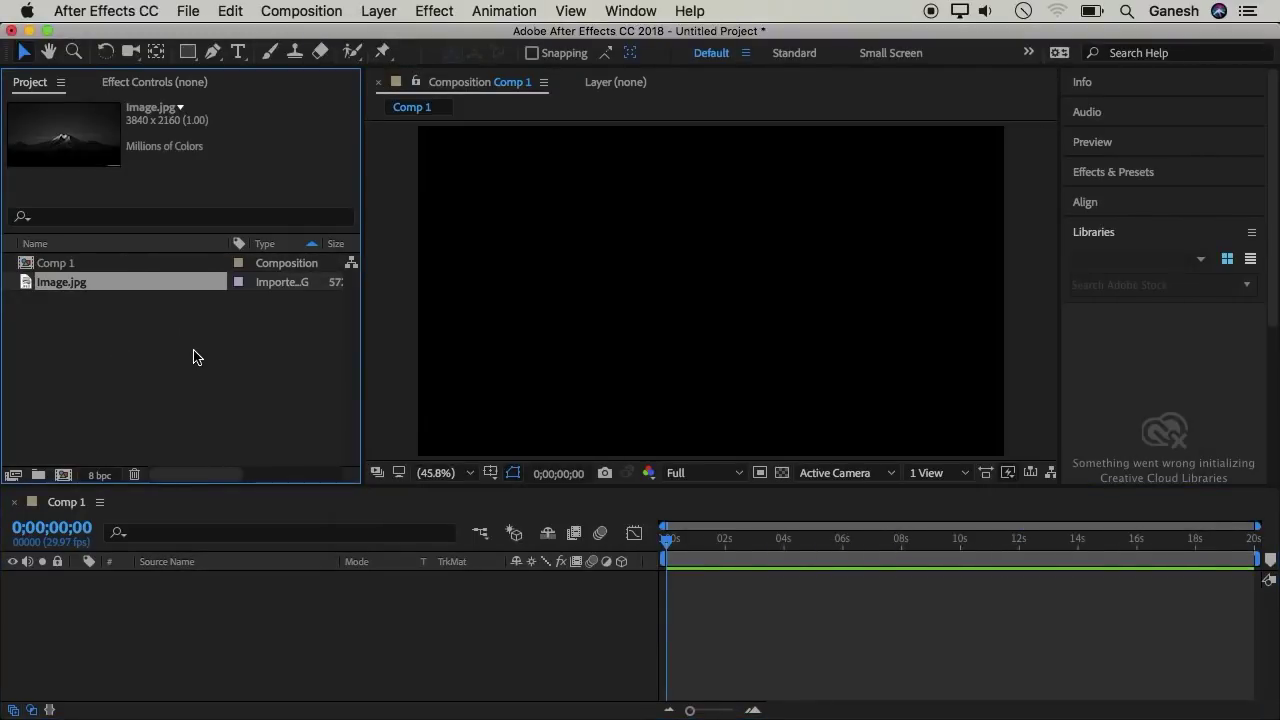
key(super+Tab)
drag(849, 257, 149, 371)
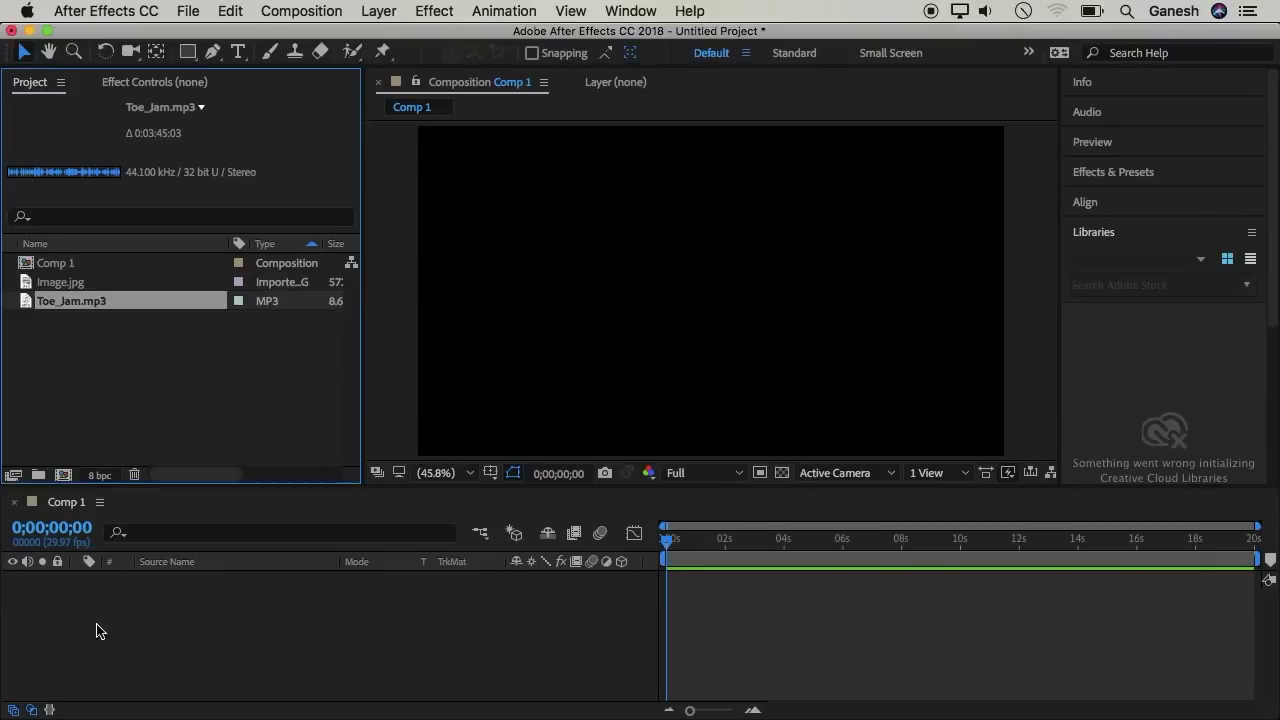
drag(100, 376, 80, 605)
click(702, 480)
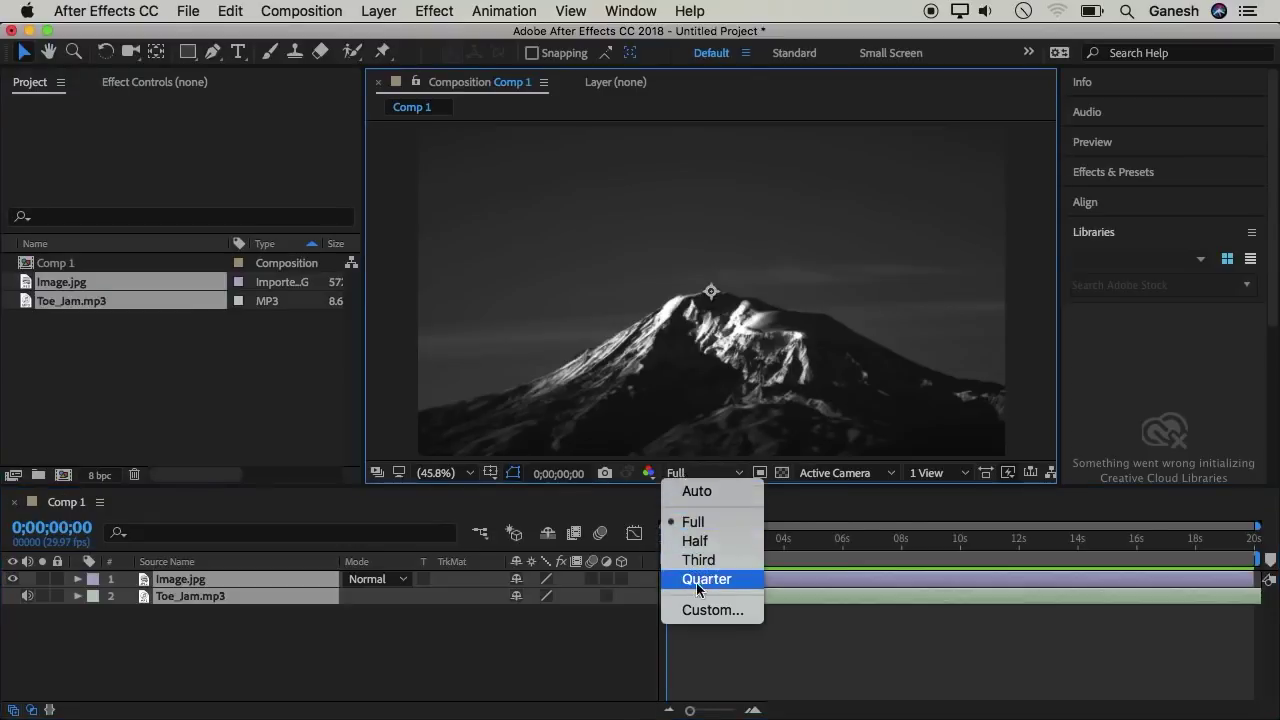
- Lock the Image.jpg layer, keep Full preview resolution, and return the current time near the start
click(512, 382)
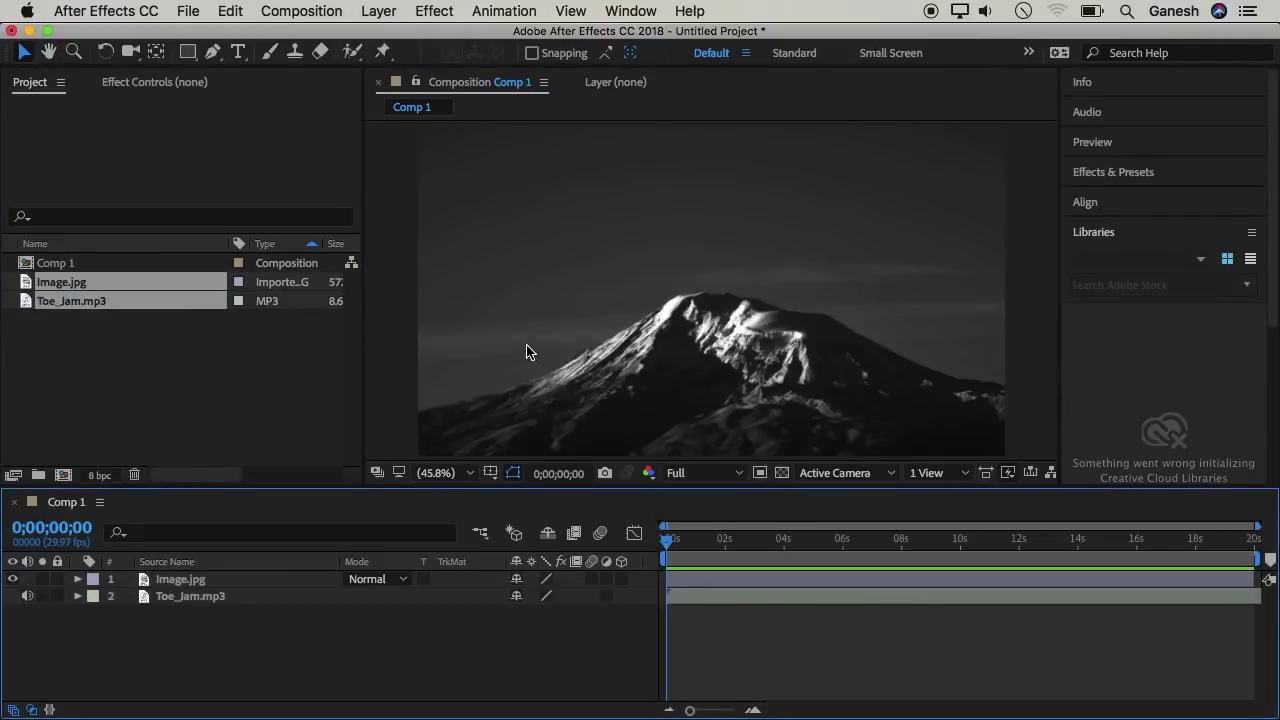
click(229, 583)
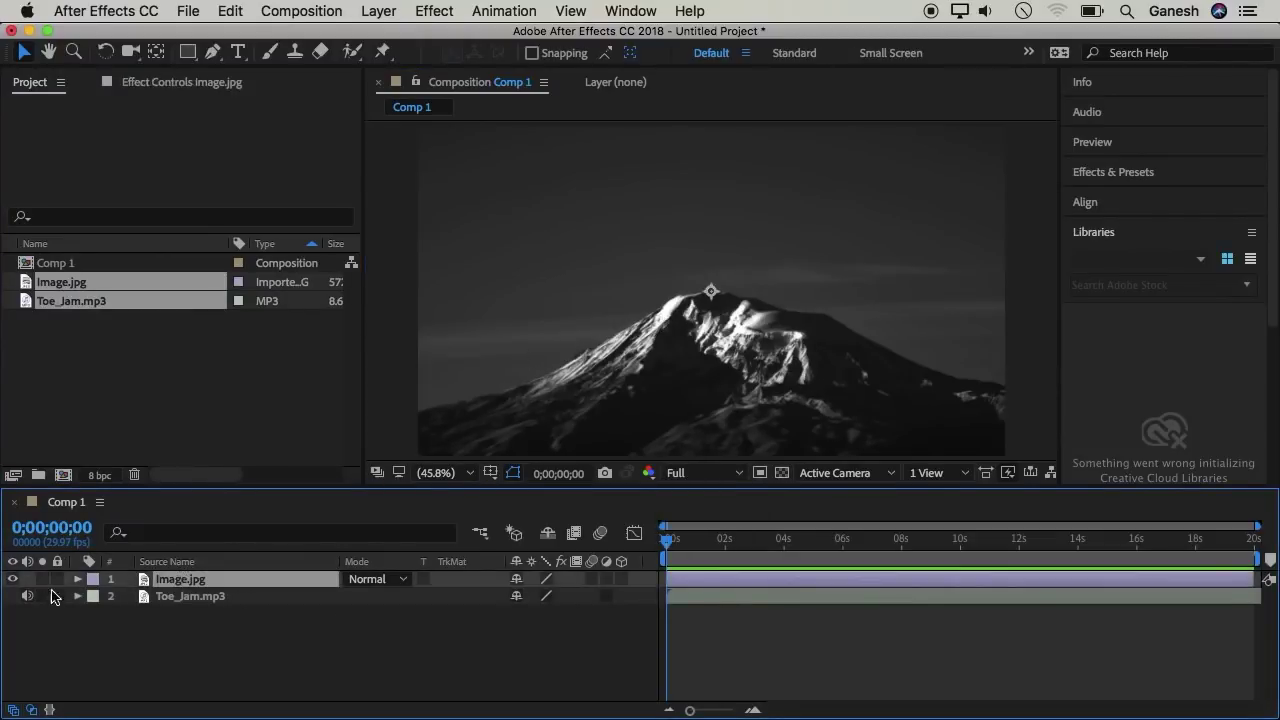
click(58, 580)
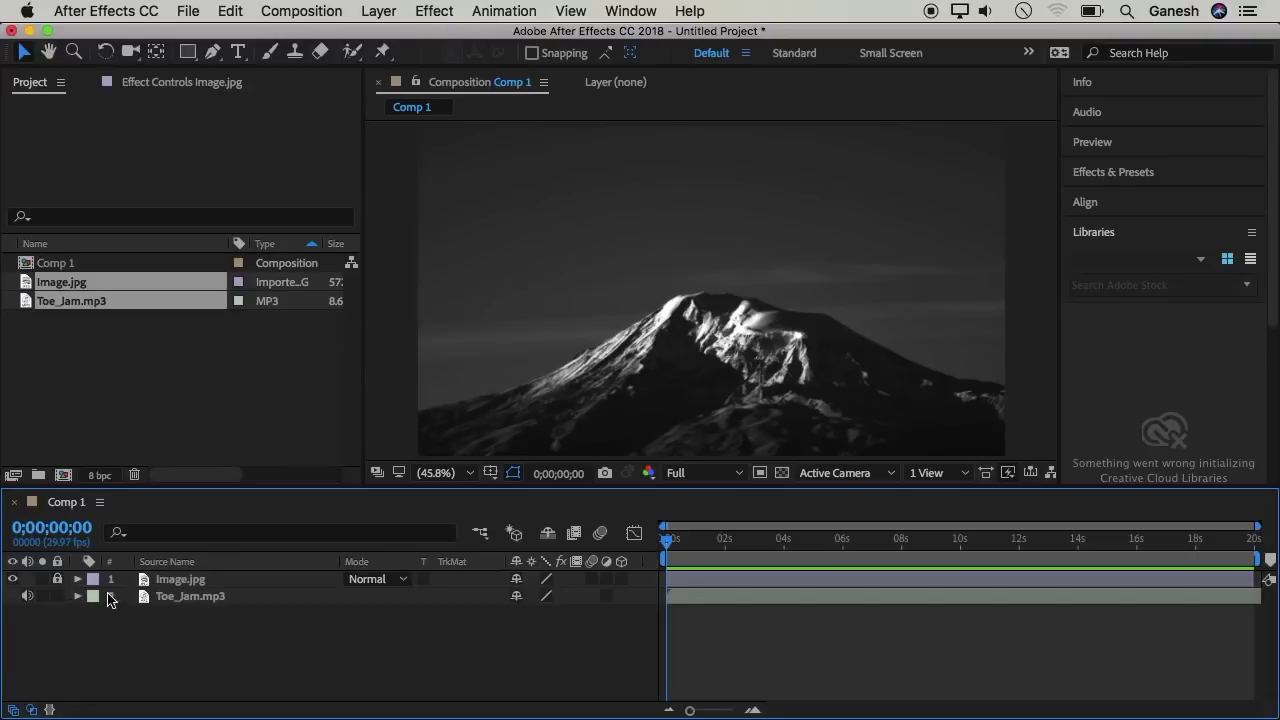
click(696, 540)
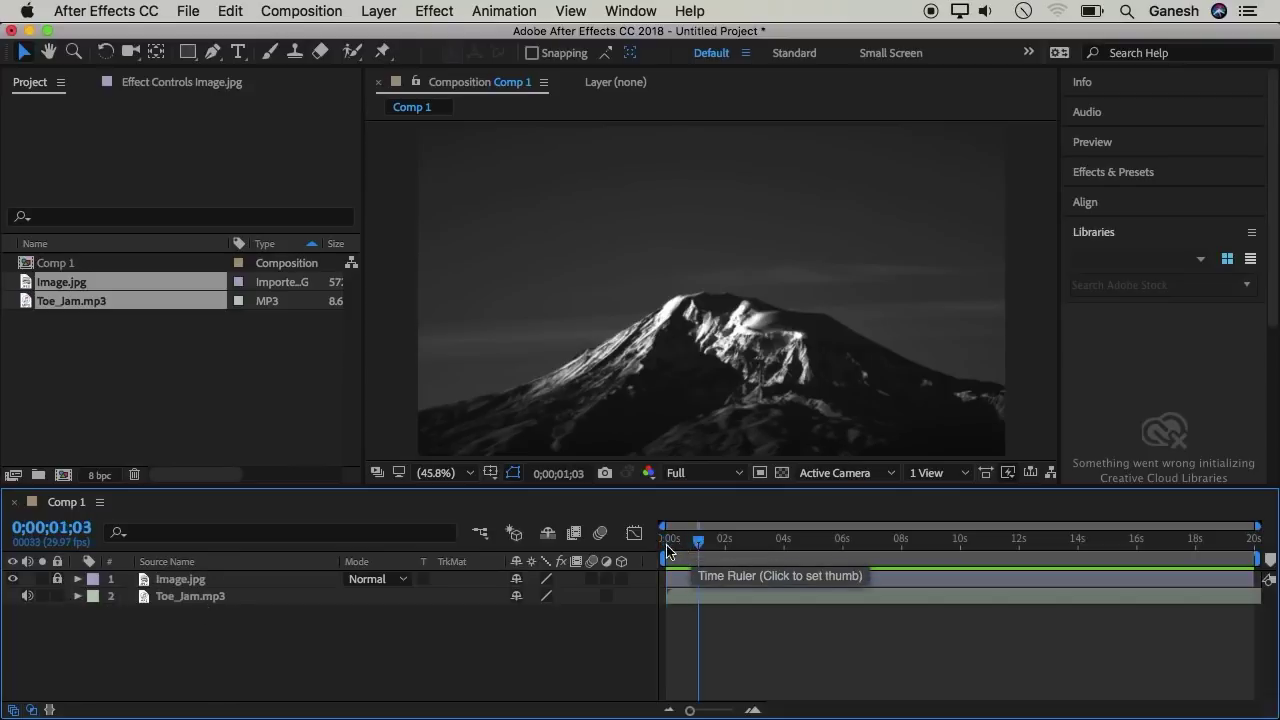
drag(696, 542, 670, 545)
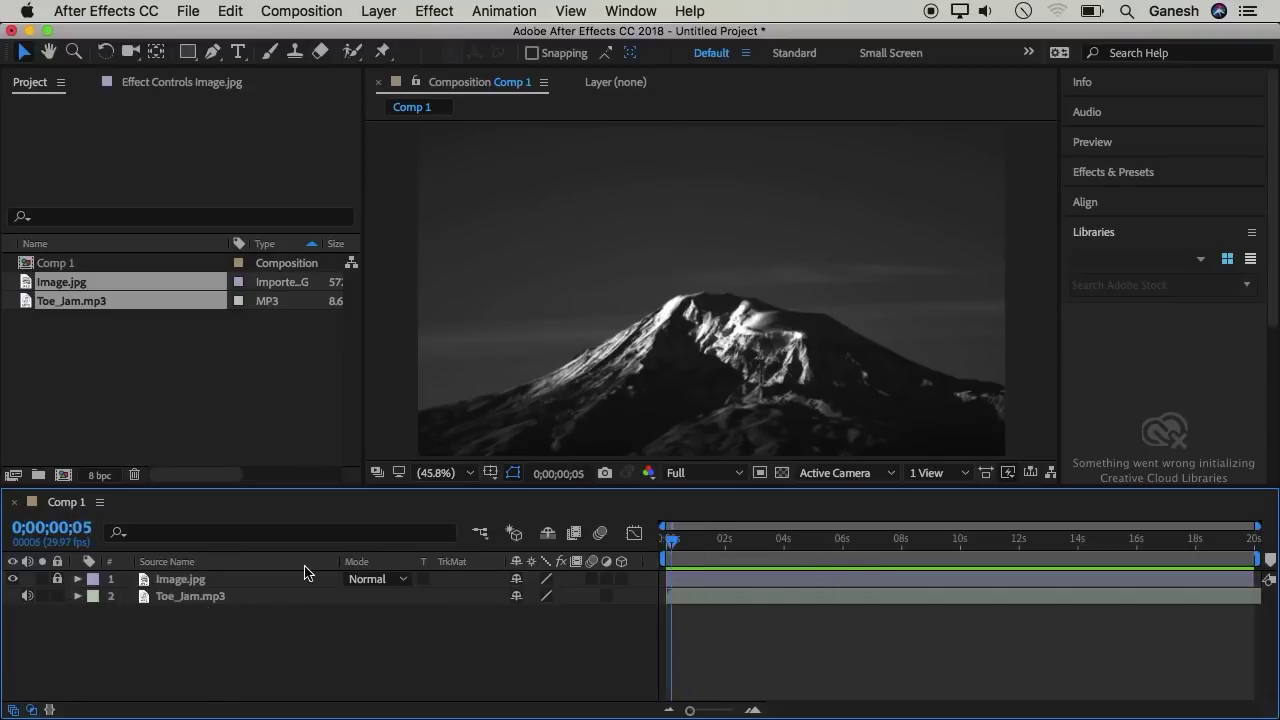
- Add a 'Toe_Jam' title in Phosphate Inline at the photo's lower left
click(240, 53)
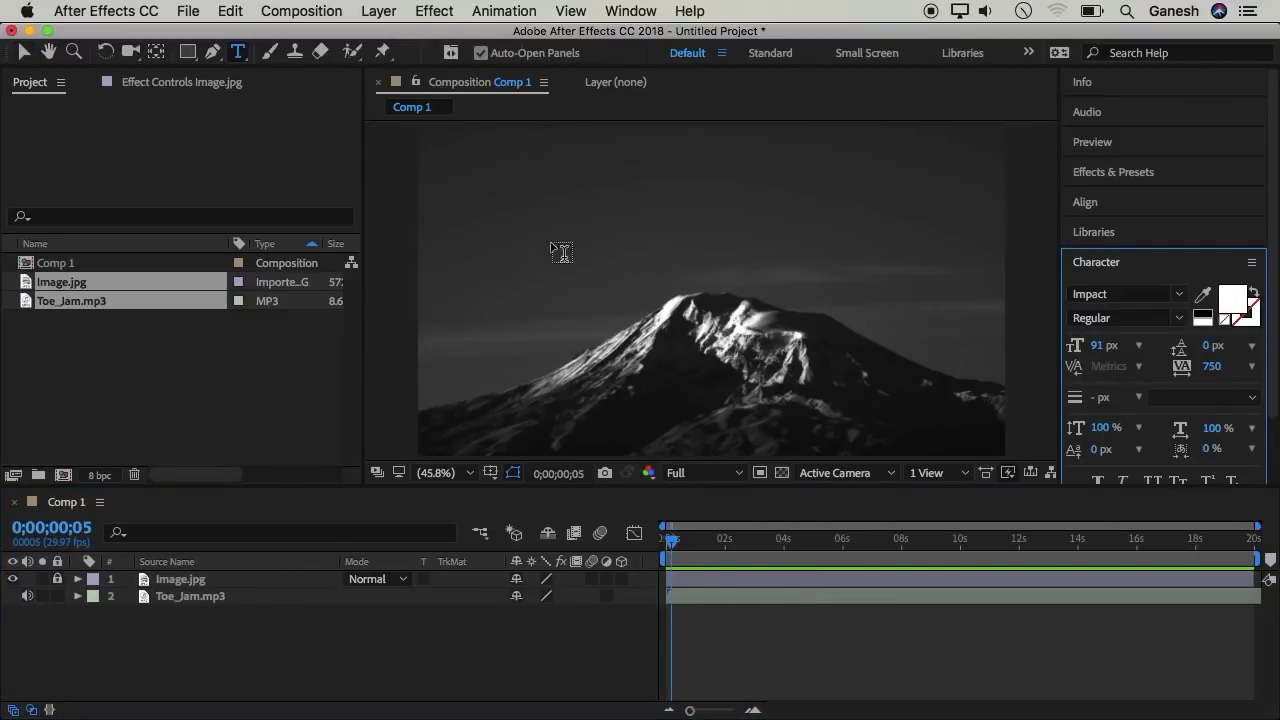
click(672, 403)
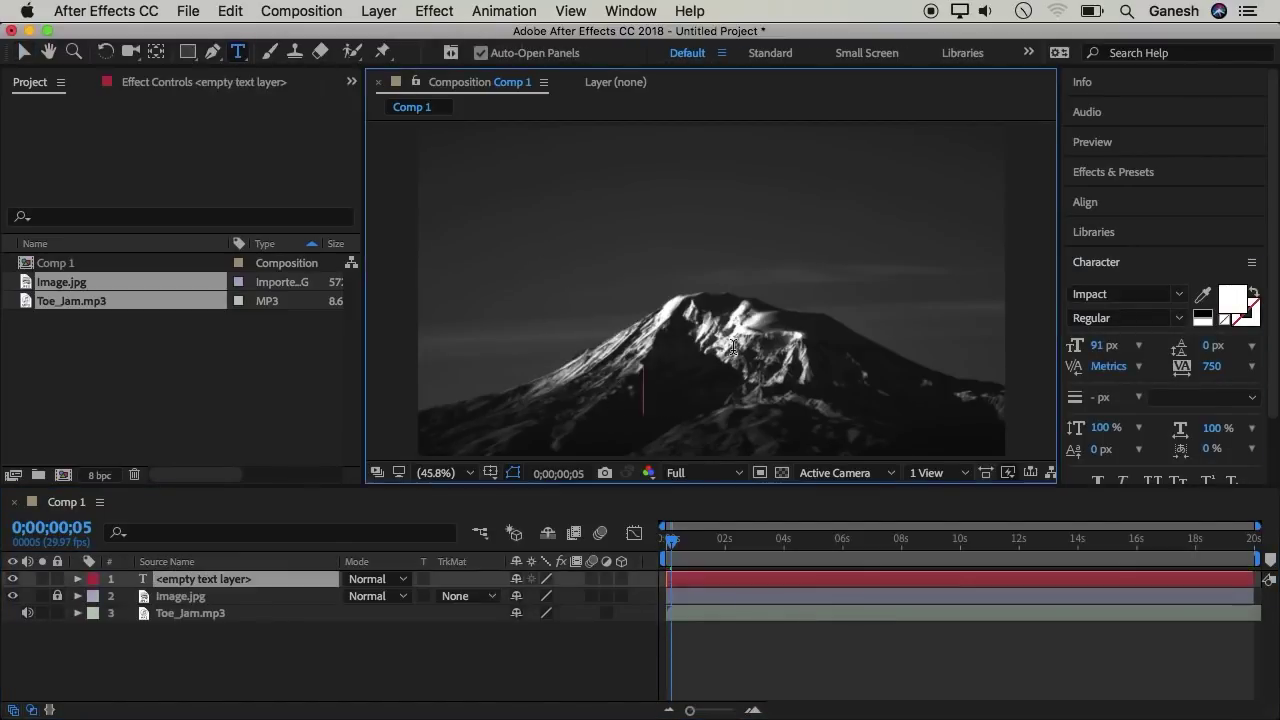
text(Toe_Jam)
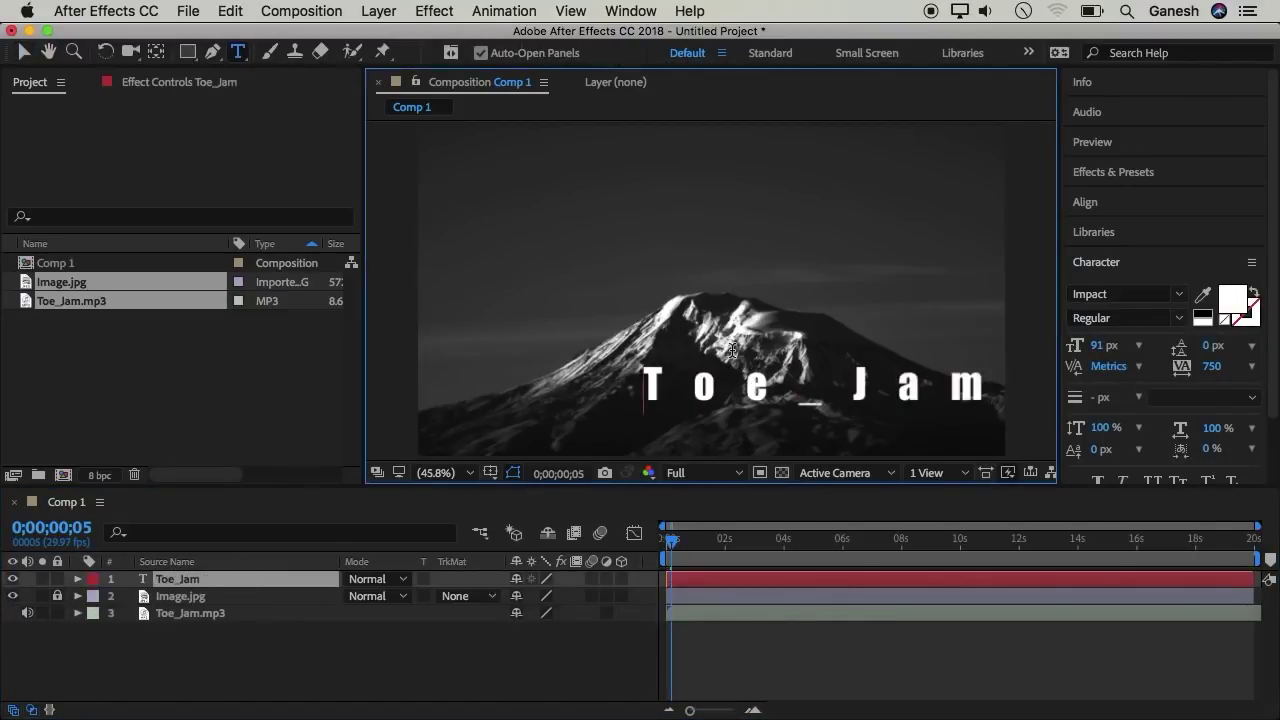
key(super+a)
click(1125, 293)
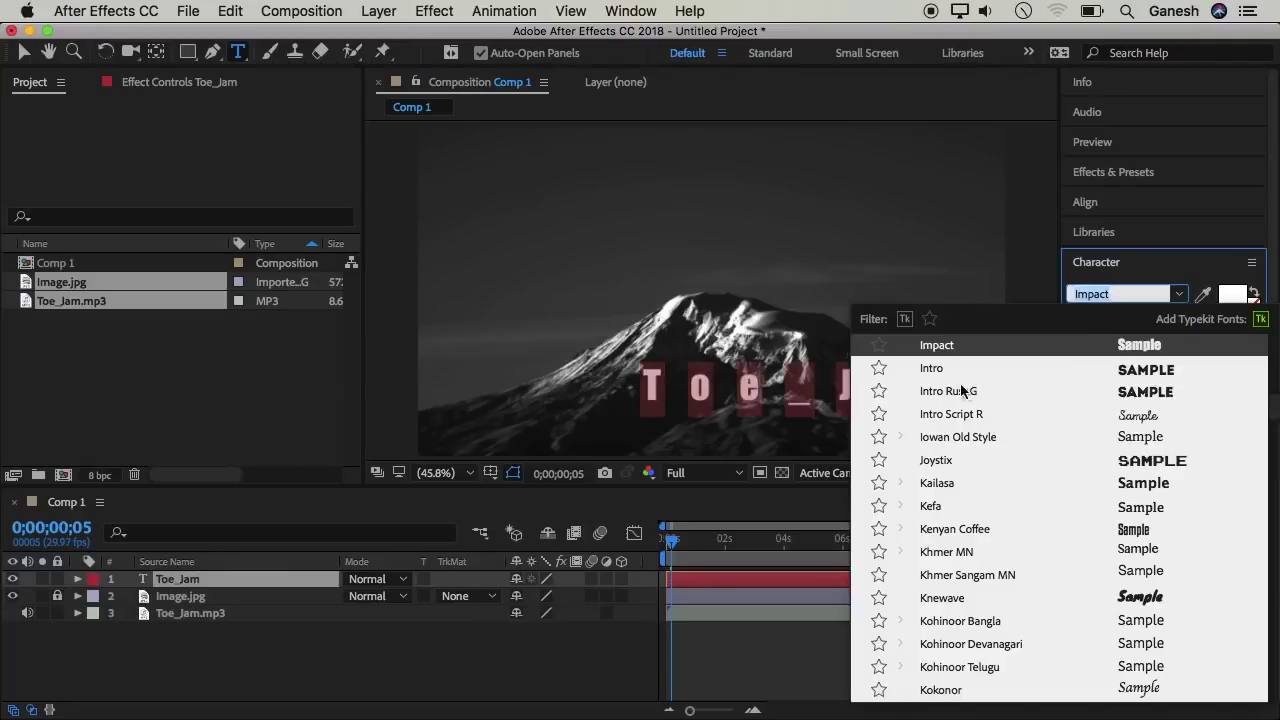
click(945, 392)
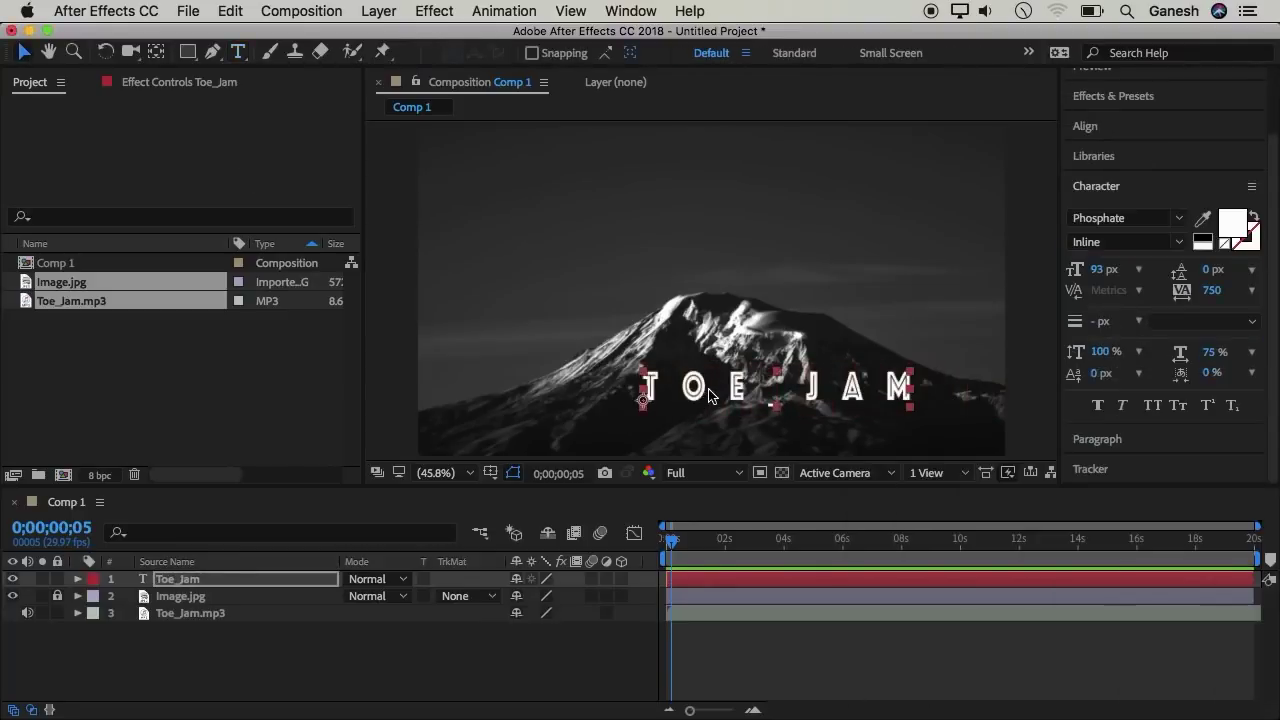
drag(670, 395, 484, 430)
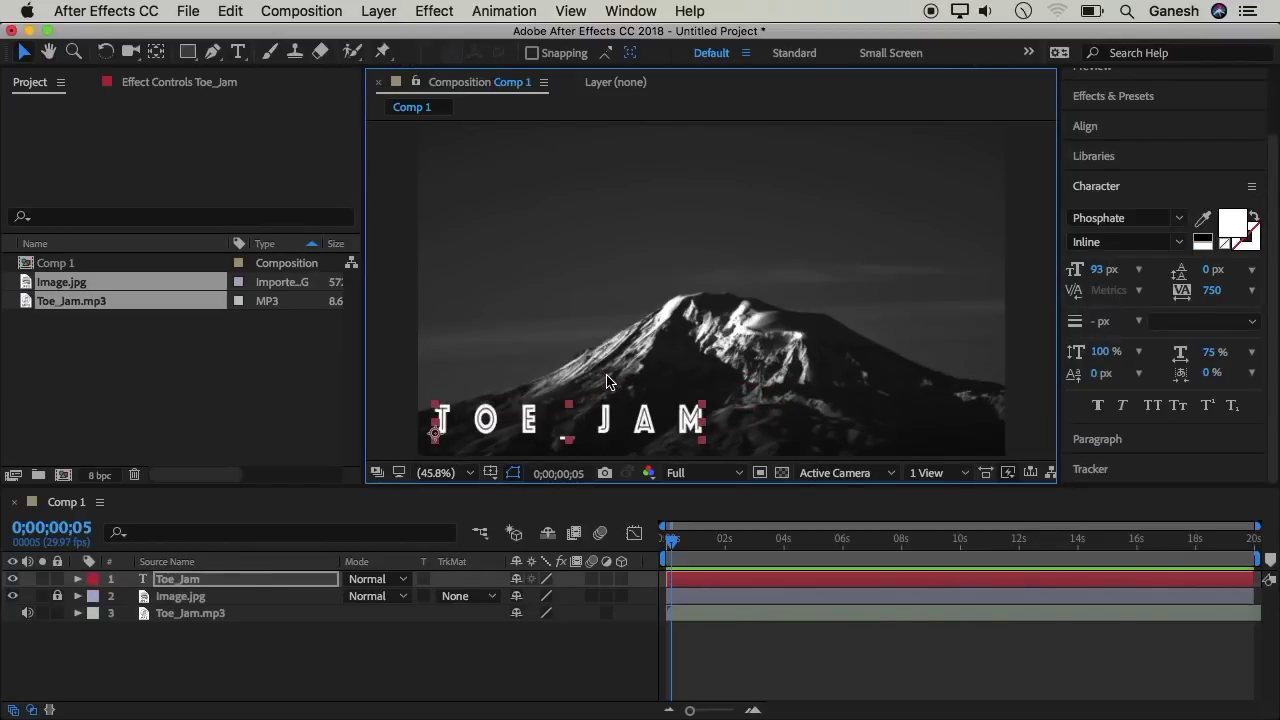
- Scale the Toe_Jam title layer down to 85% and nudge it slightly right
click(184, 584)
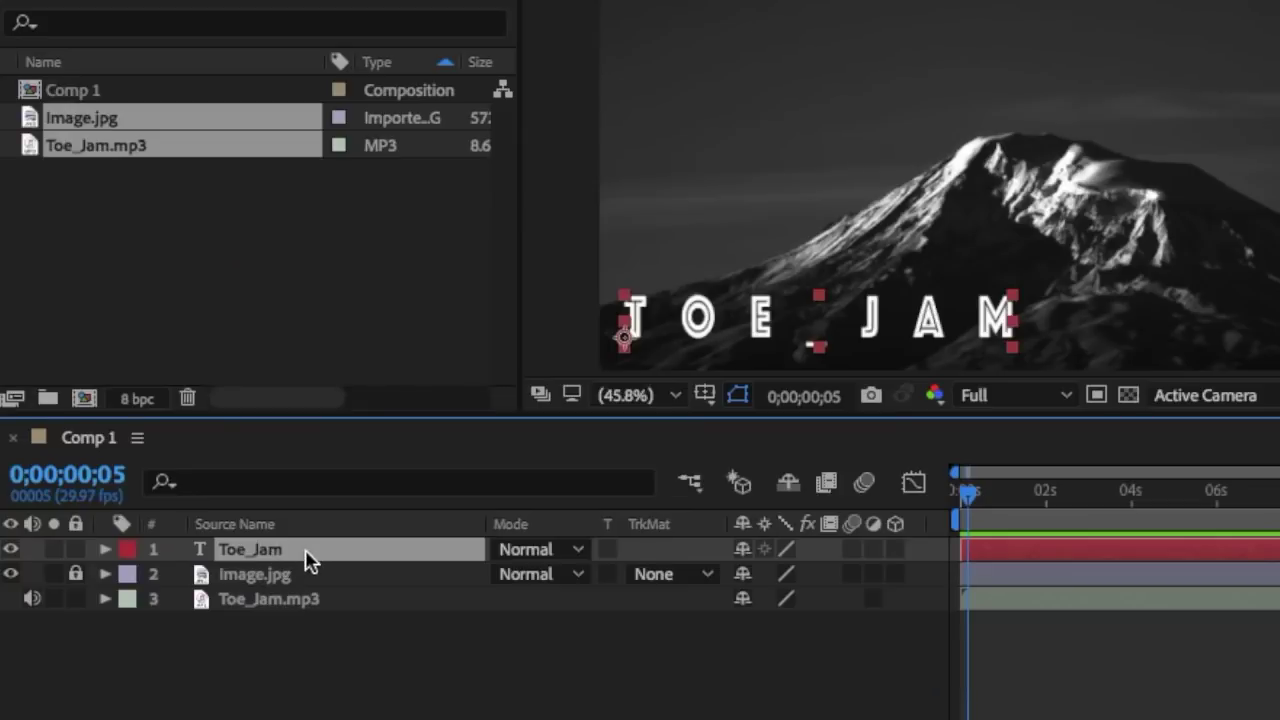
key(s)
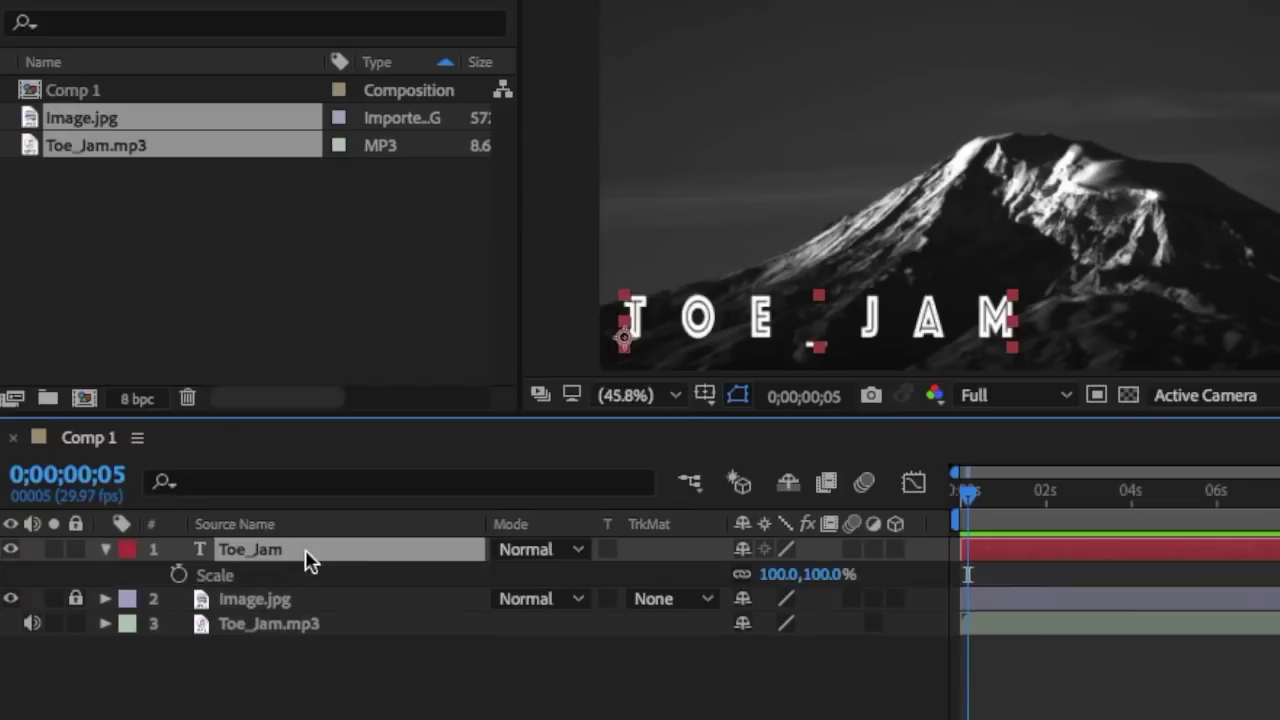
drag(776, 579, 750, 578)
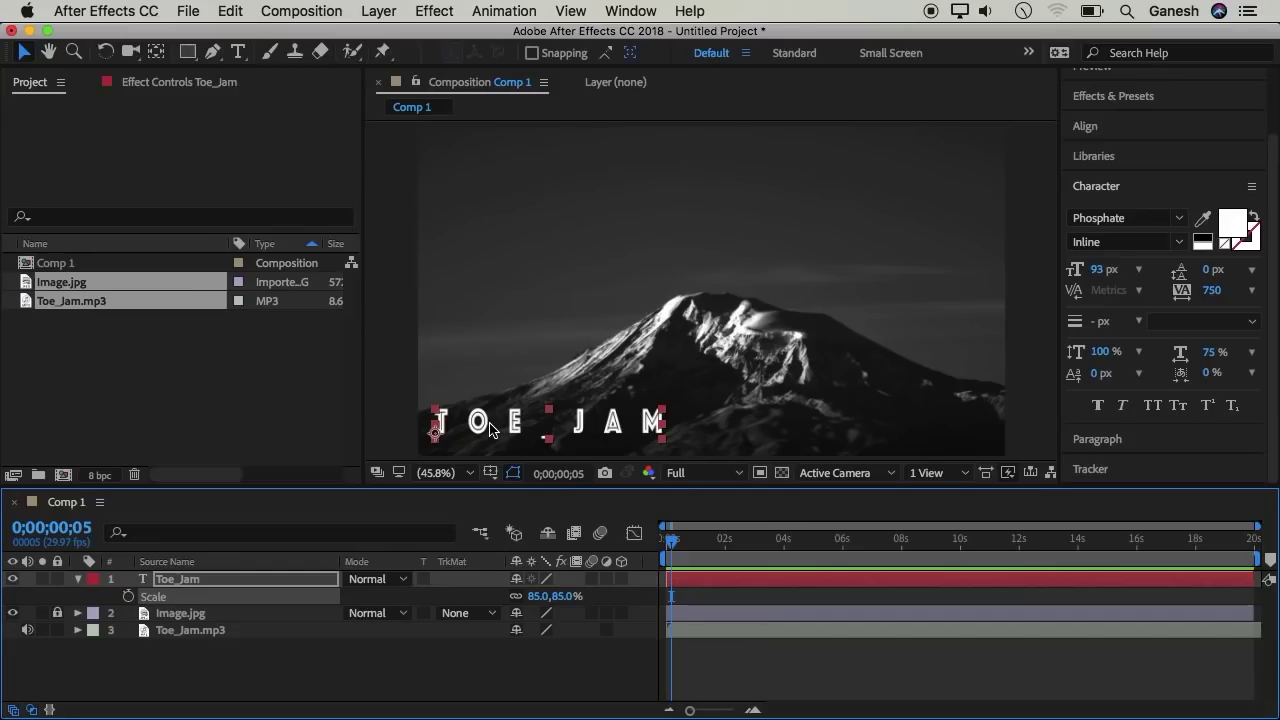
drag(490, 430, 493, 430)
click(405, 665)
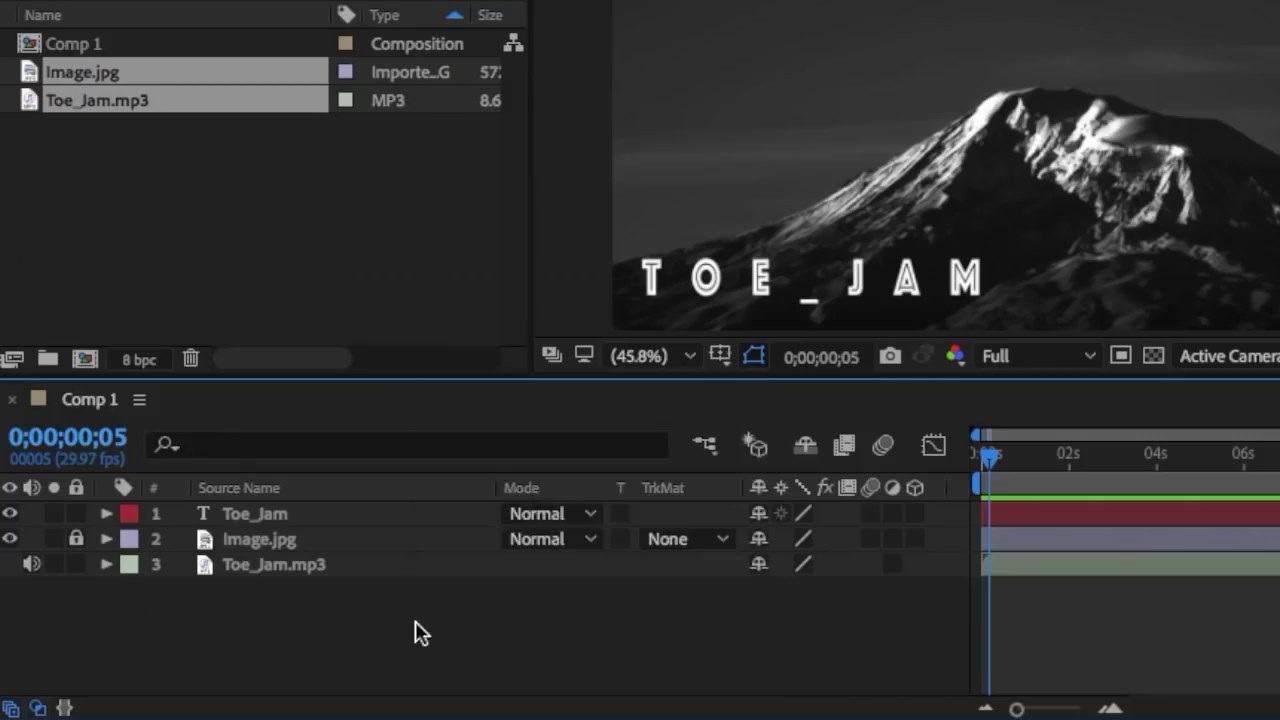
- Create a 1280×720 solid layer coloured 000000 black on top of Comp 1
right_click(285, 651)
mouse_move(387, 495)
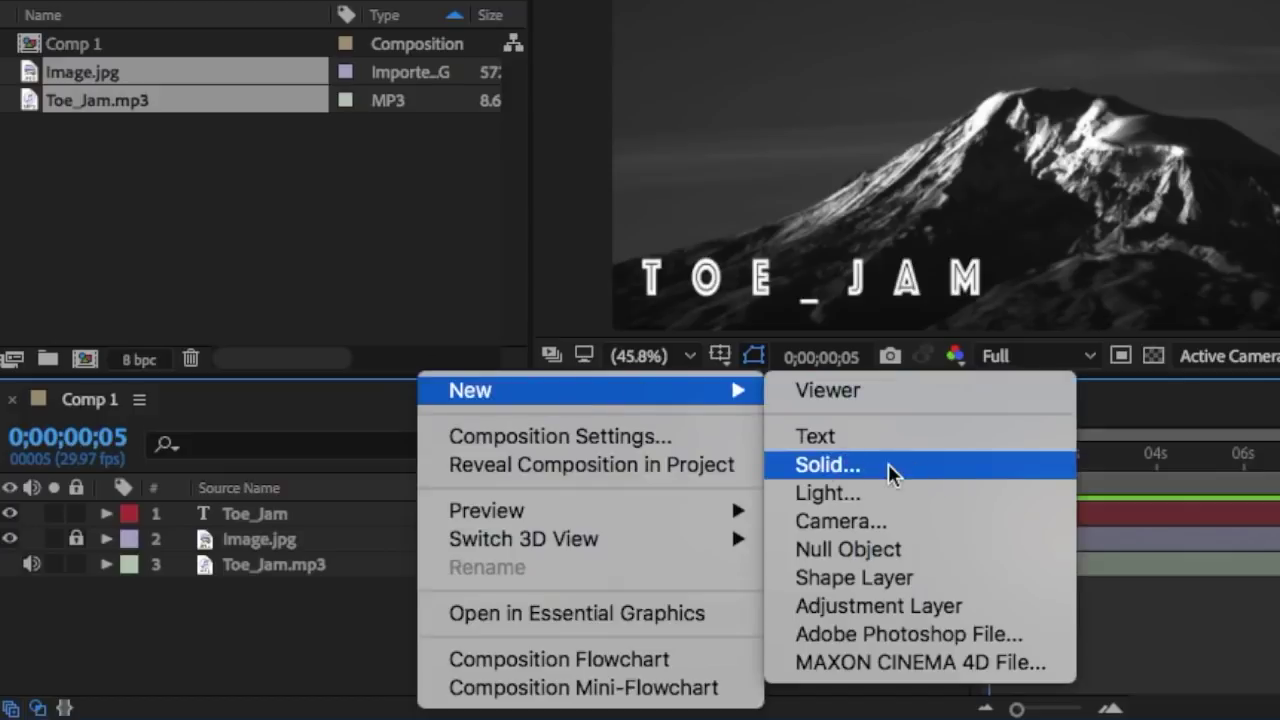
click(870, 465)
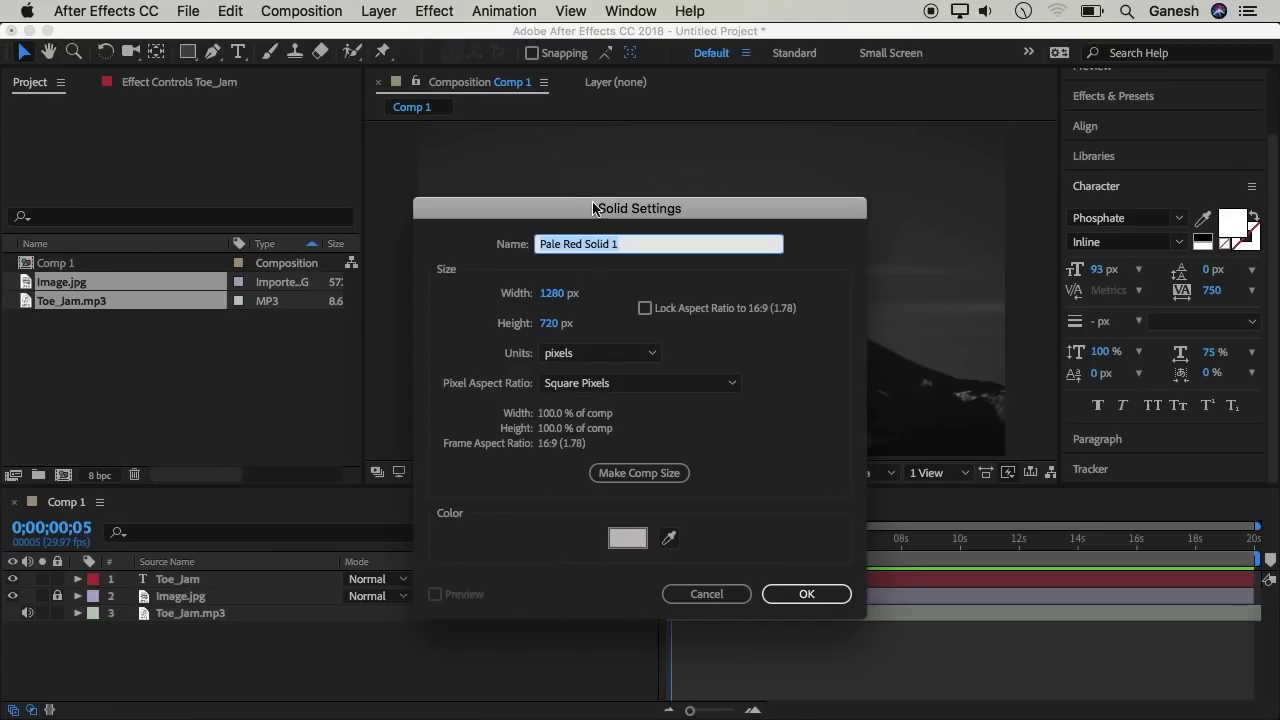
drag(573, 213, 615, 171)
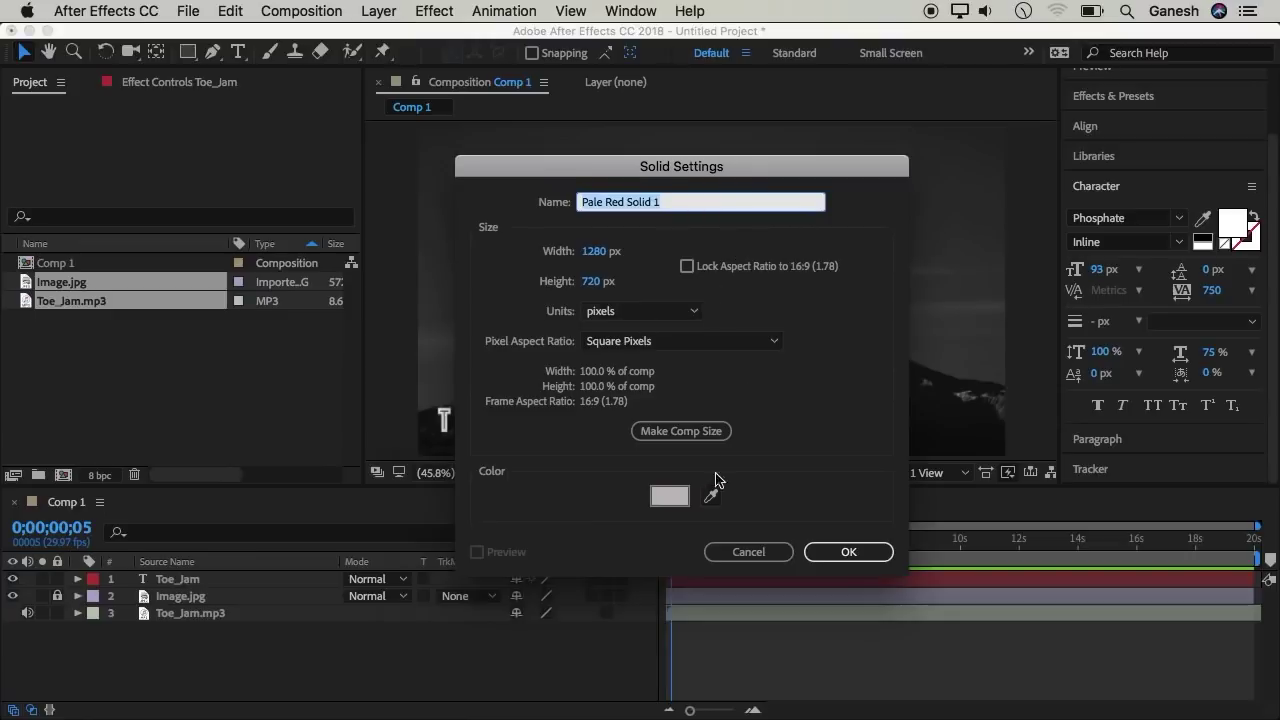
click(670, 497)
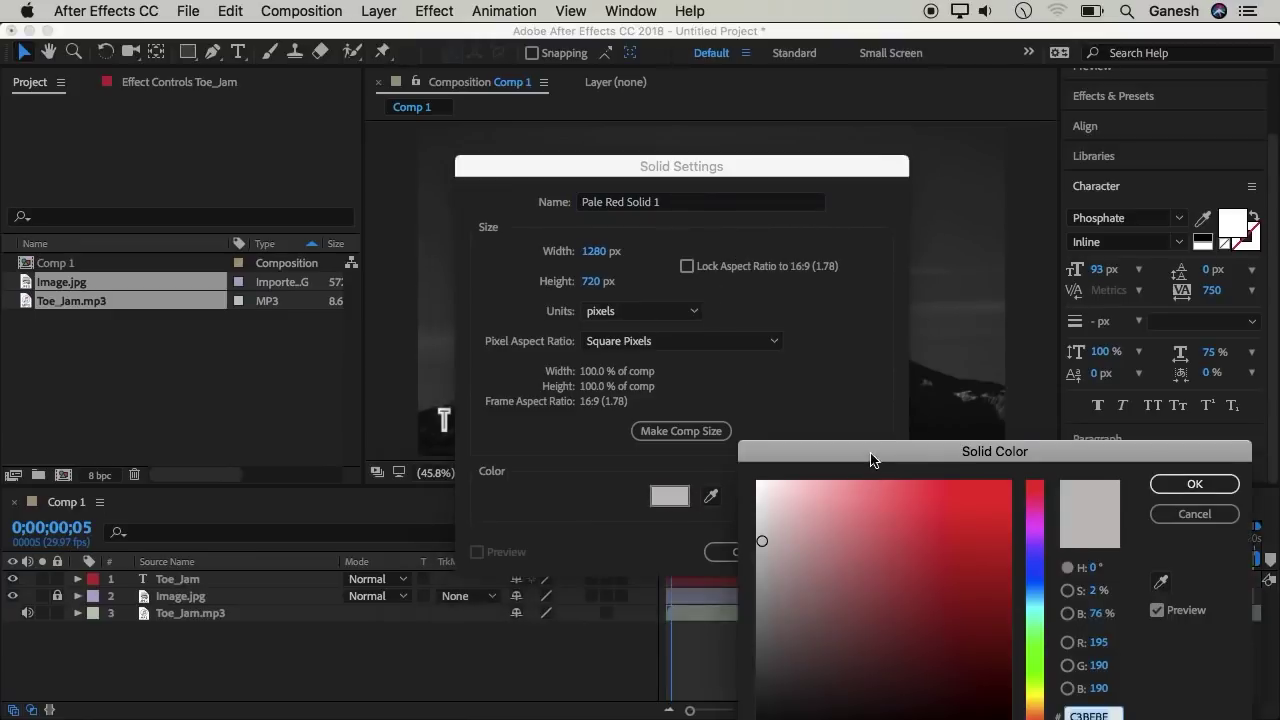
drag(871, 457, 841, 323)
mouse_move(778, 522)
mouse_down()
mouse_move(757, 571)
mouse_move(725, 598)
mouse_up()
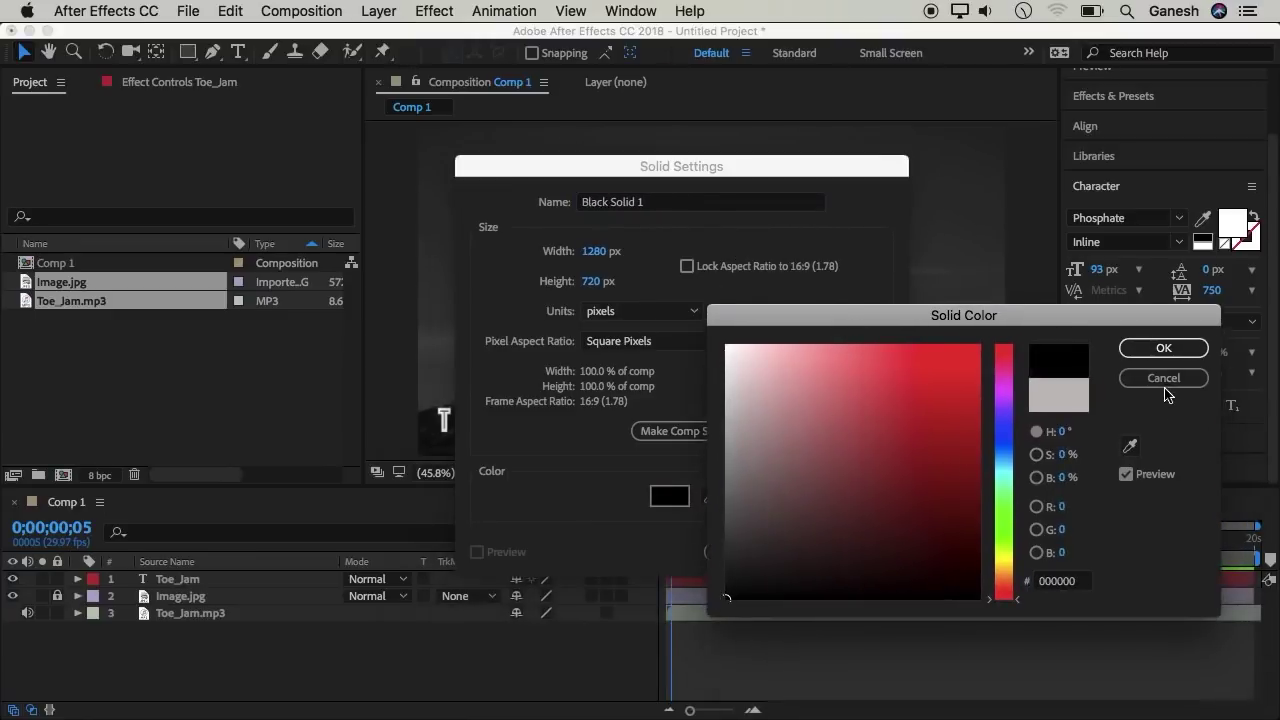
click(1163, 350)
click(852, 557)
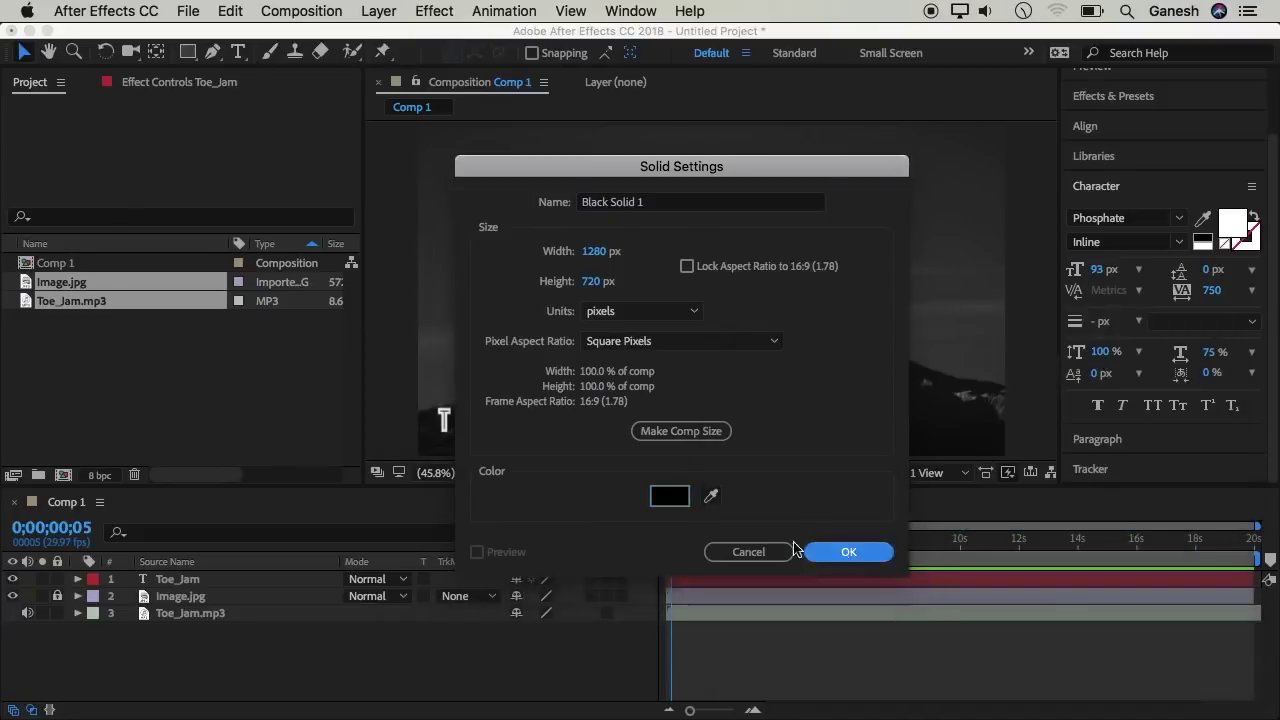
- Apply Audio Spectrum to the black solid and set its Maximum Height to 1500
click(433, 12)
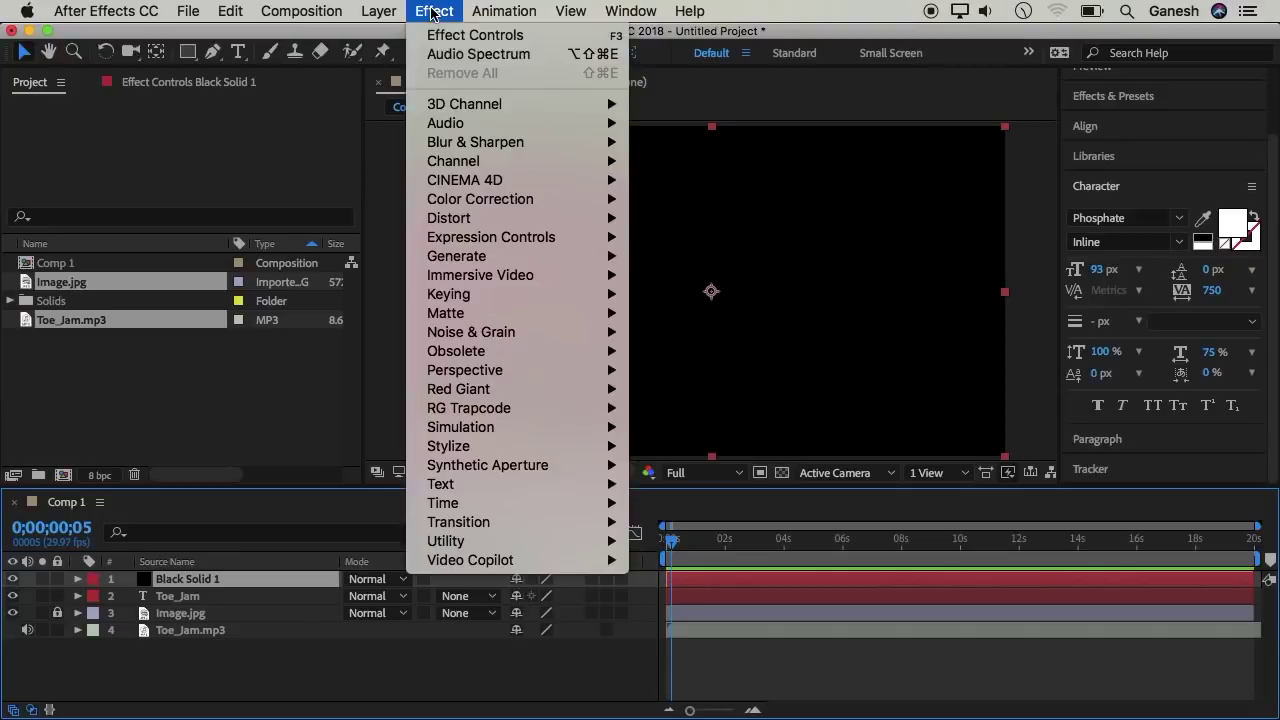
mouse_move(480, 258)
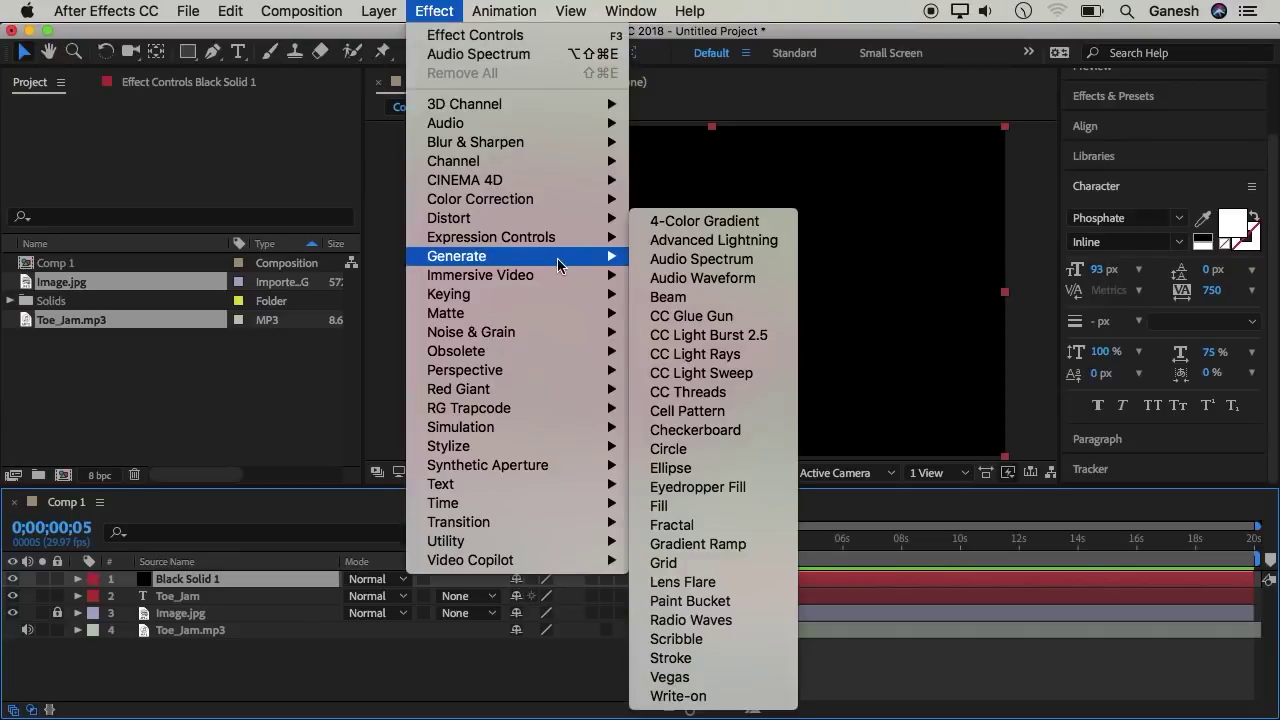
click(681, 260)
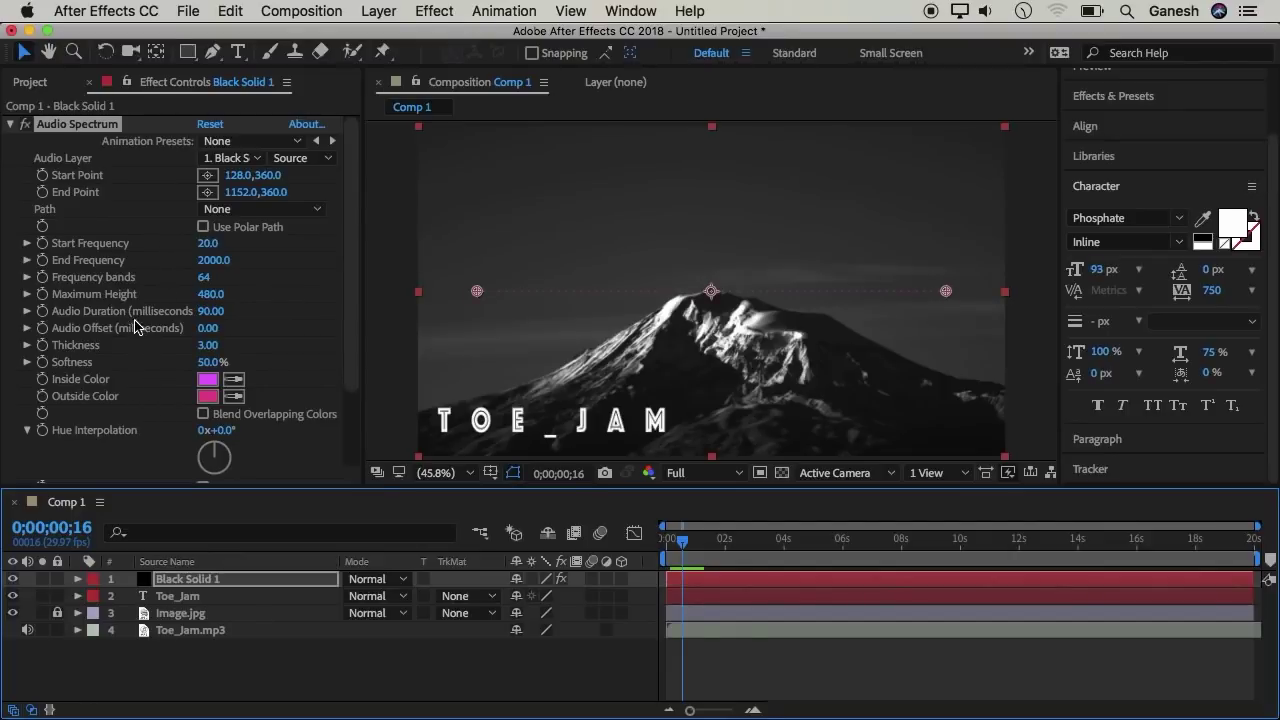
click(210, 295)
text(1)
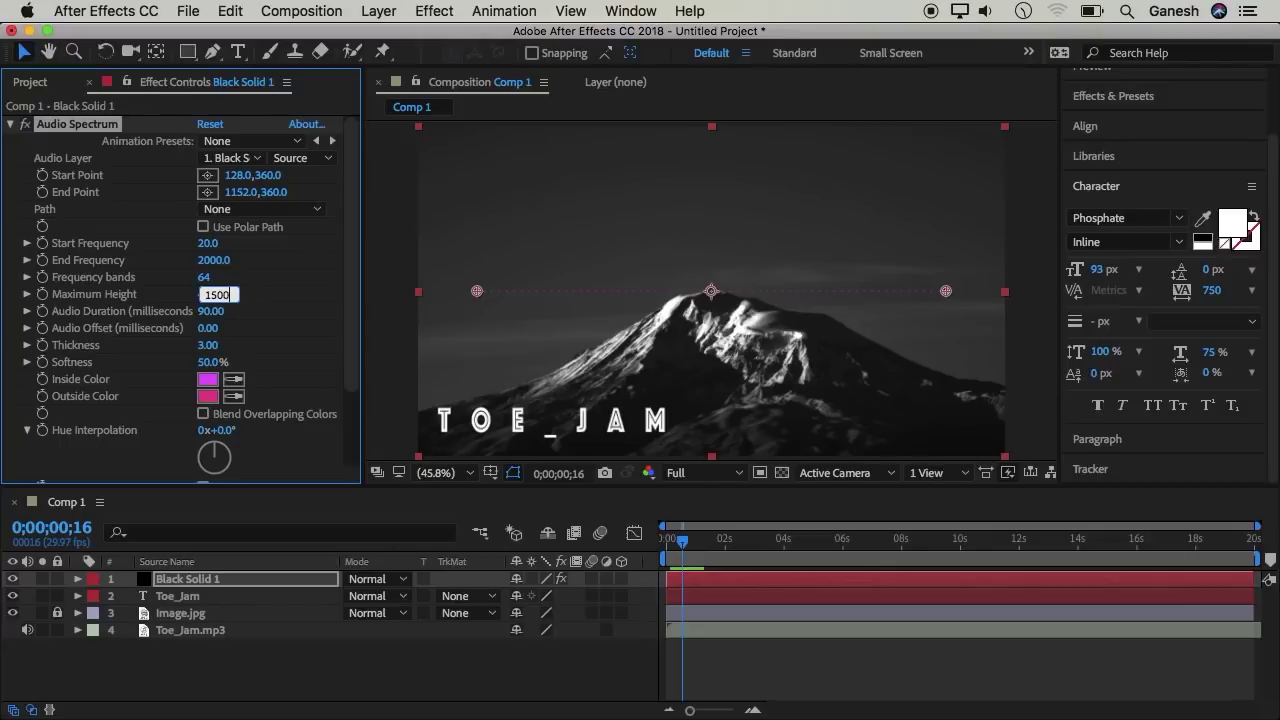
text(500)
key(Return)
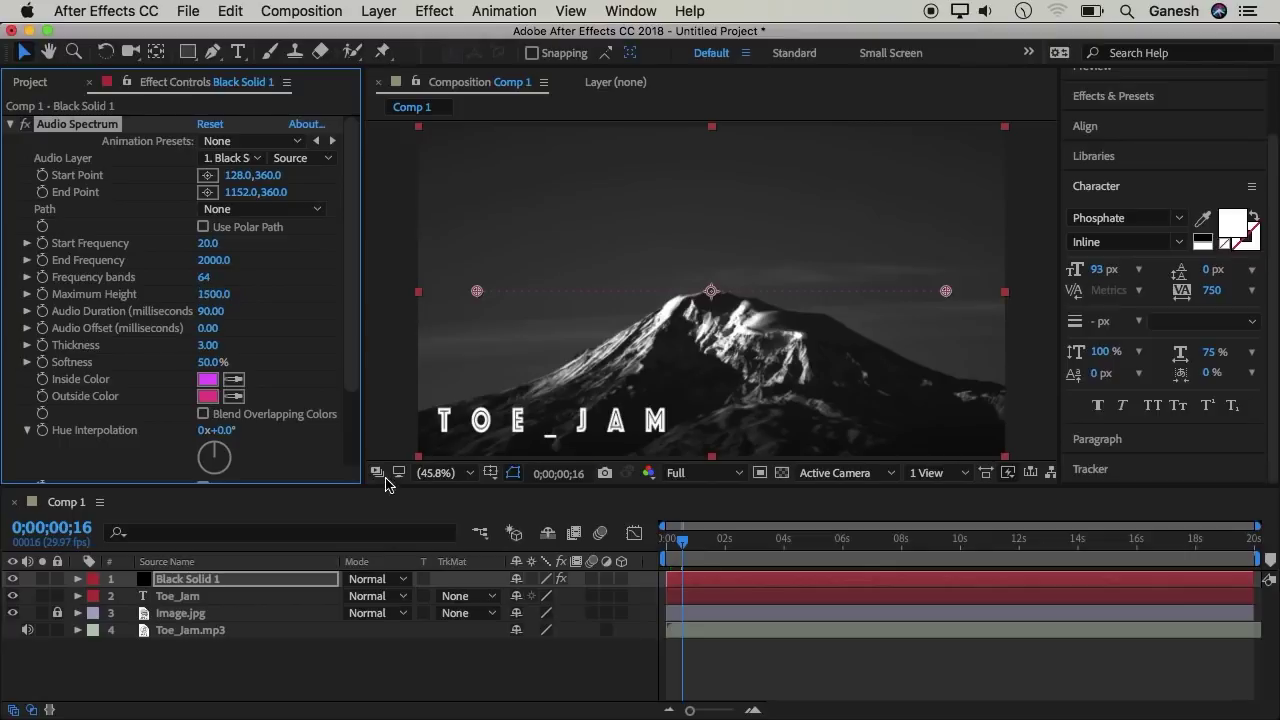
- Set the Audio Spectrum Thickness to 10 and Start Frequency to 30
click(687, 541)
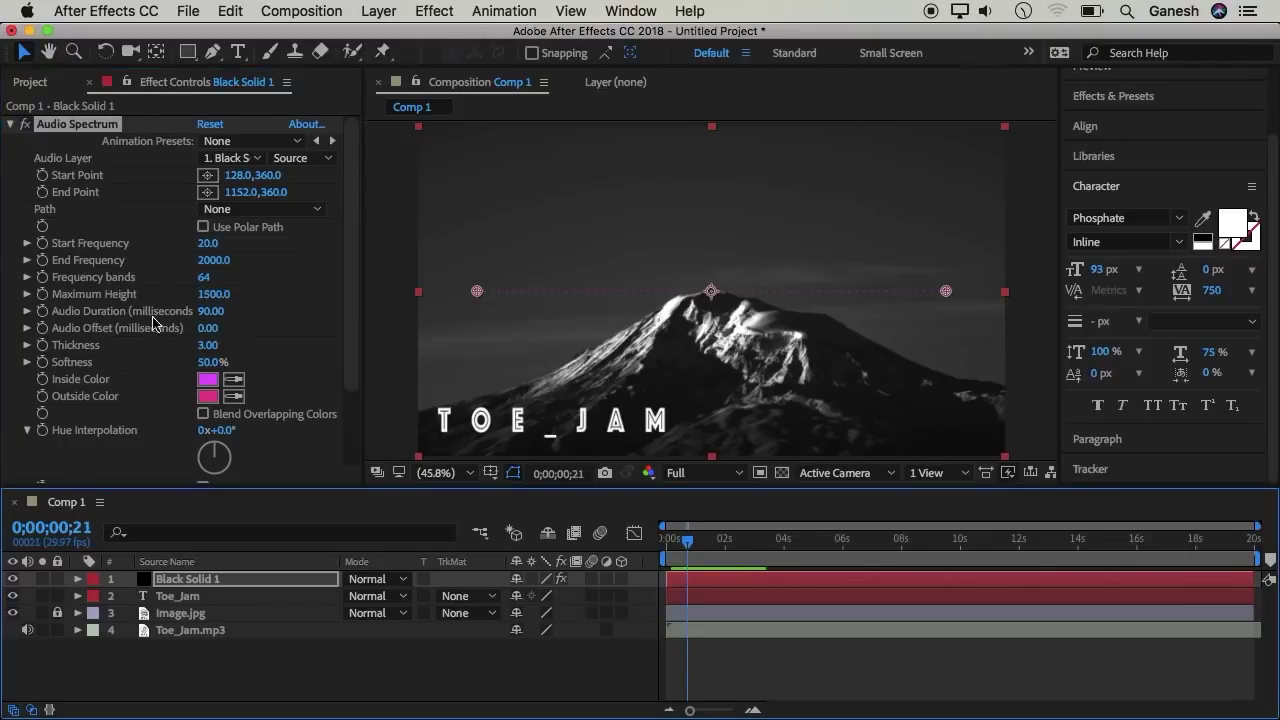
click(206, 345)
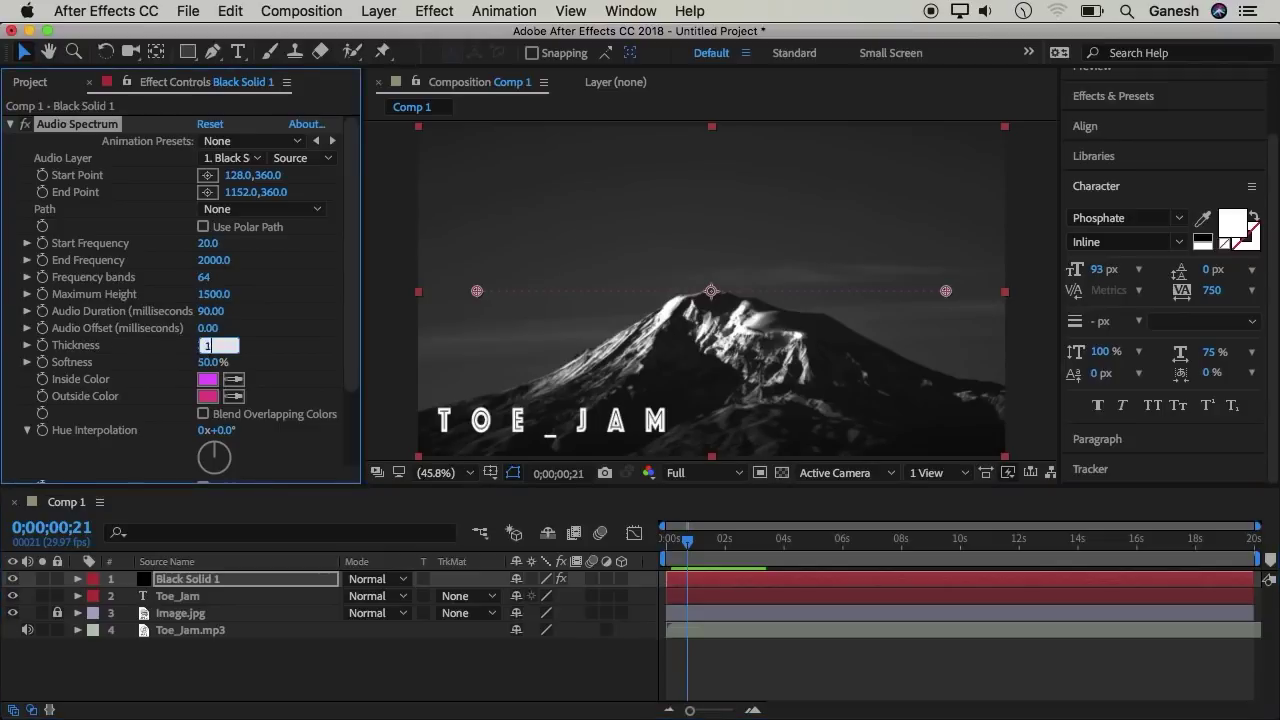
key(Return)
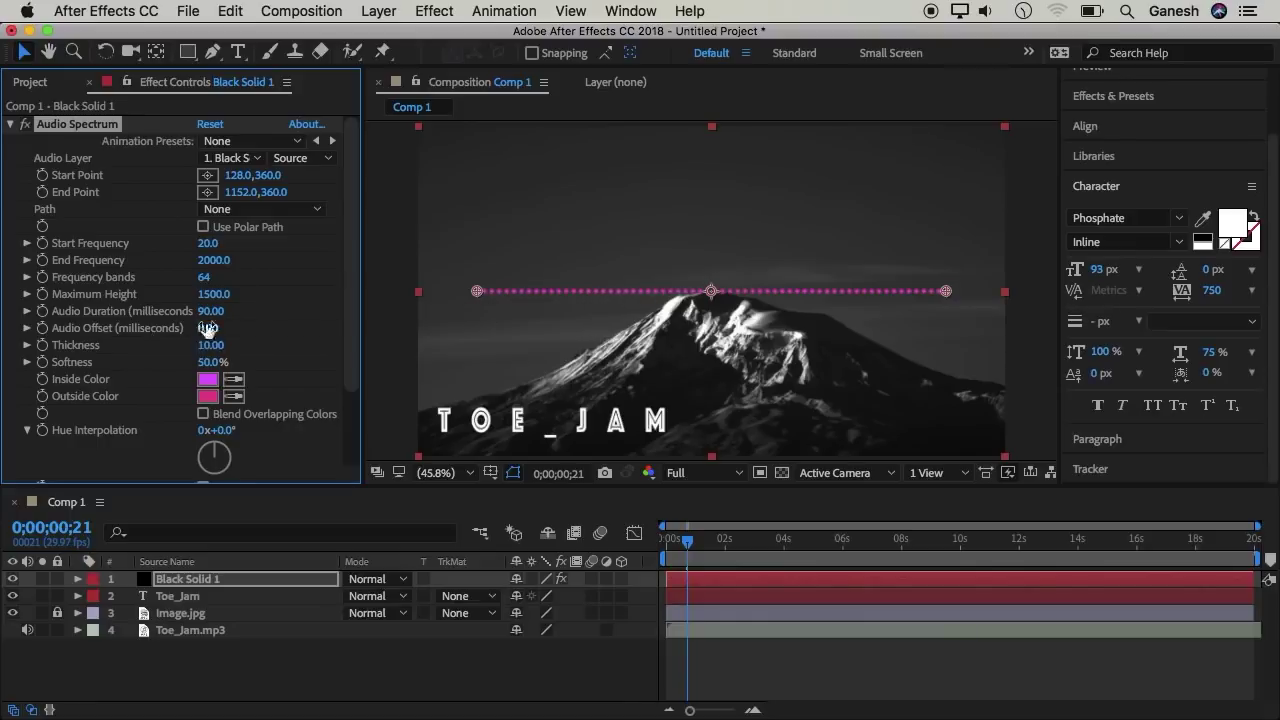
click(205, 245)
text(30)
key(Return)
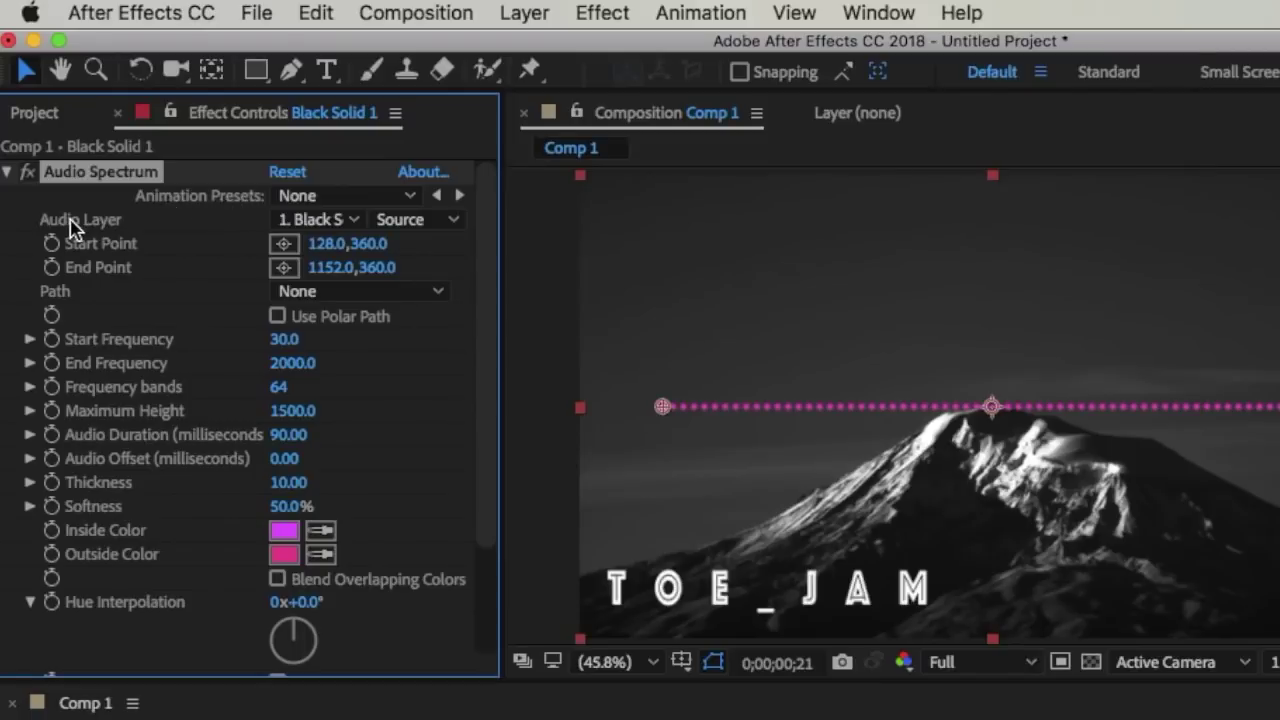
- Use Toe_Jam.mp3 as the spectrum's audio layer and preview the reacting spectrum
click(290, 222)
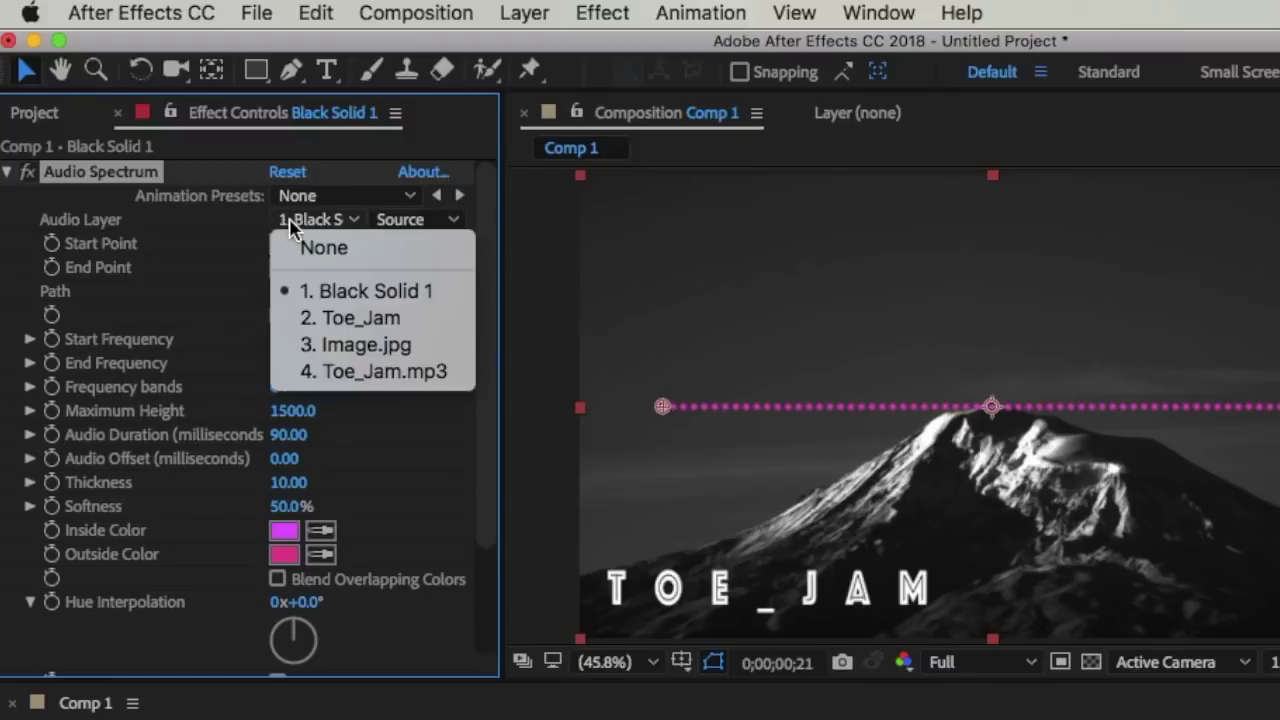
click(323, 375)
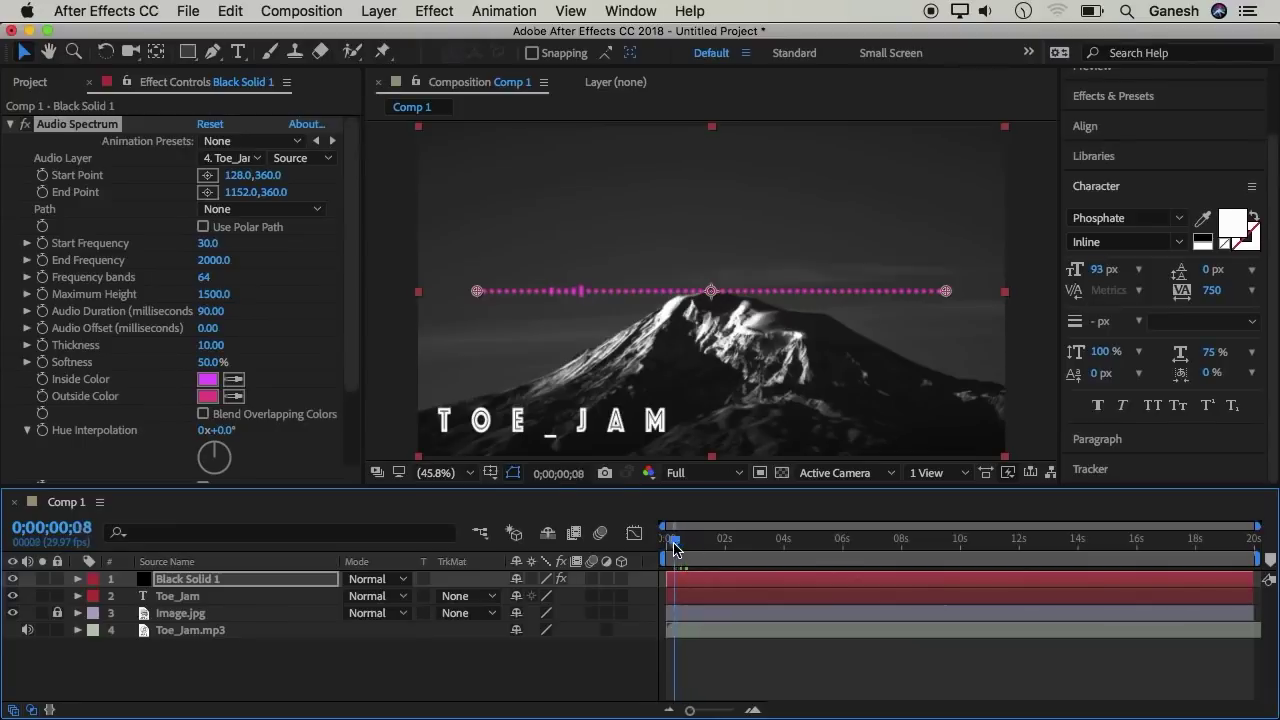
key(space)
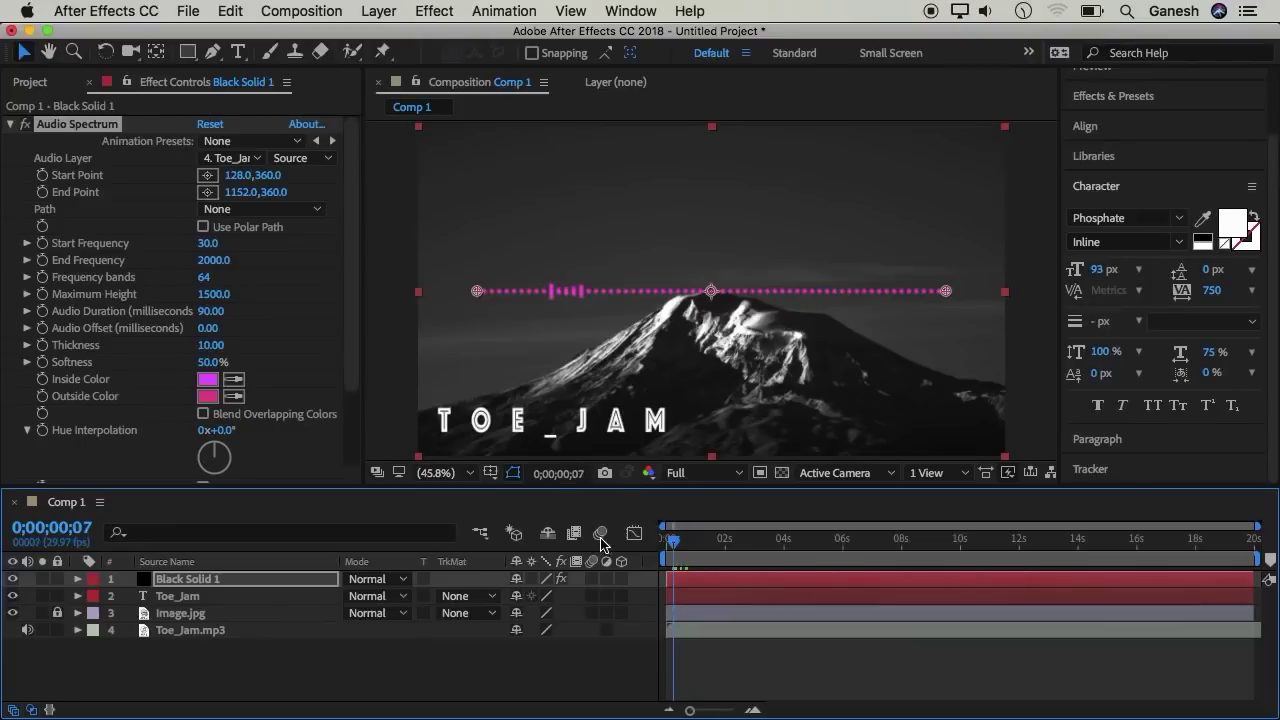
key(space)
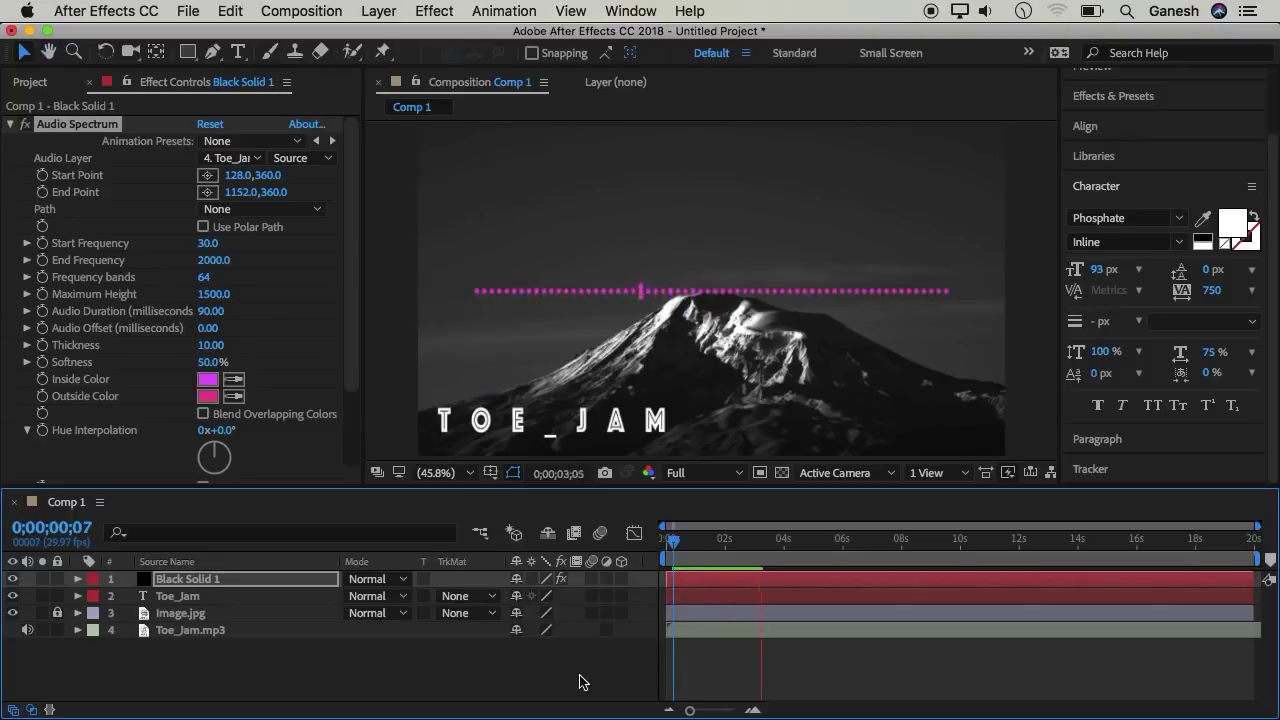
key(space)
- Lower the Audio Spectrum Start Frequency to 20
click(207, 243)
text(20)
key(Return)
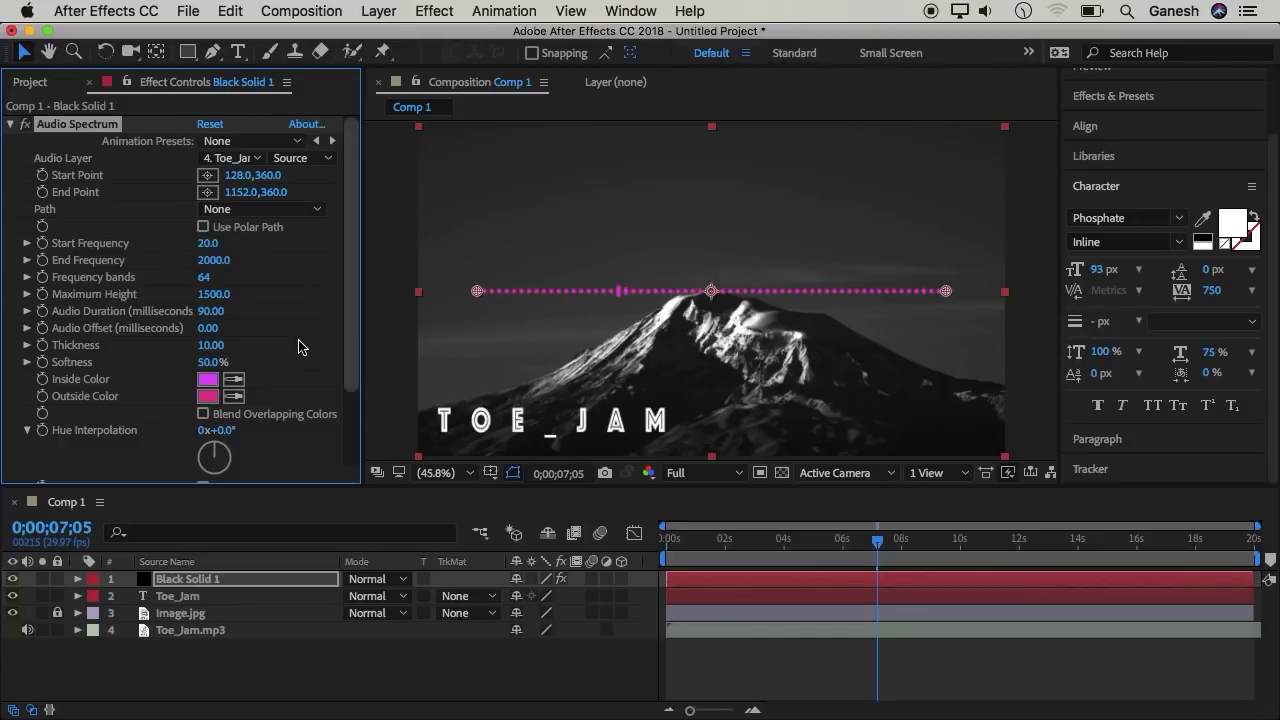
scroll(291, 343, down, 5)
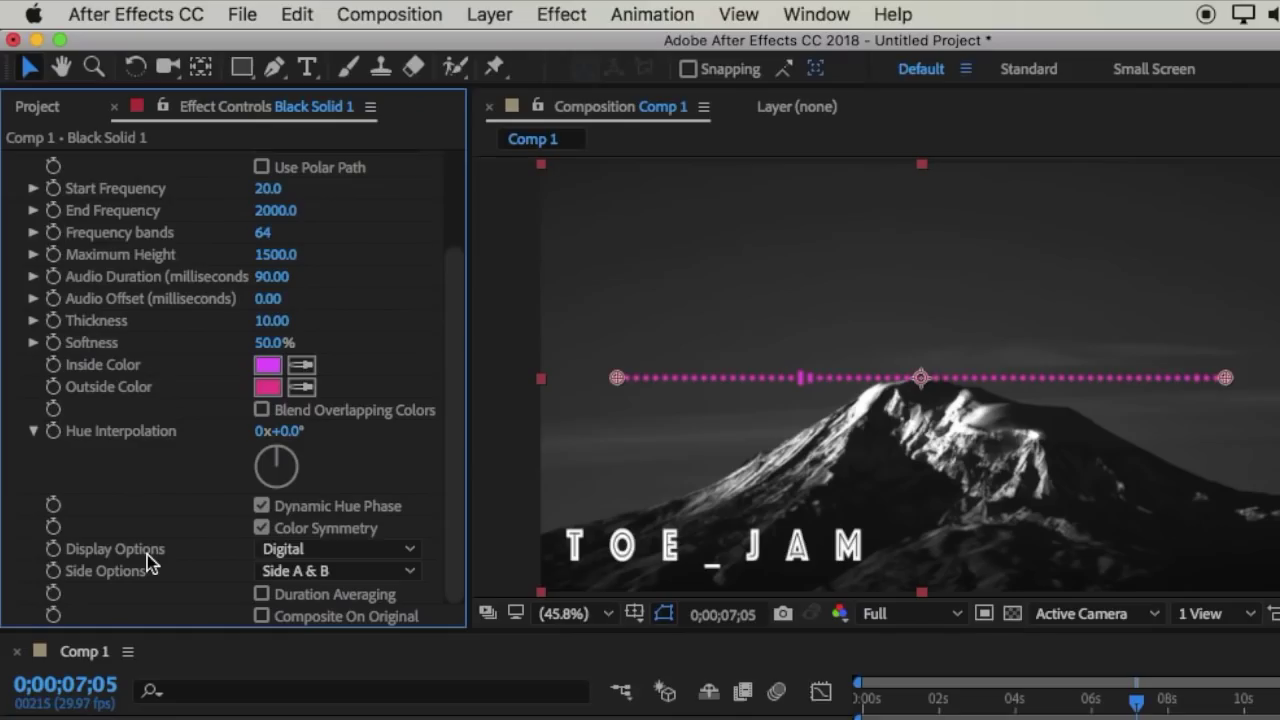
- Try the Analog lines display option for the spectrum and preview it
click(240, 427)
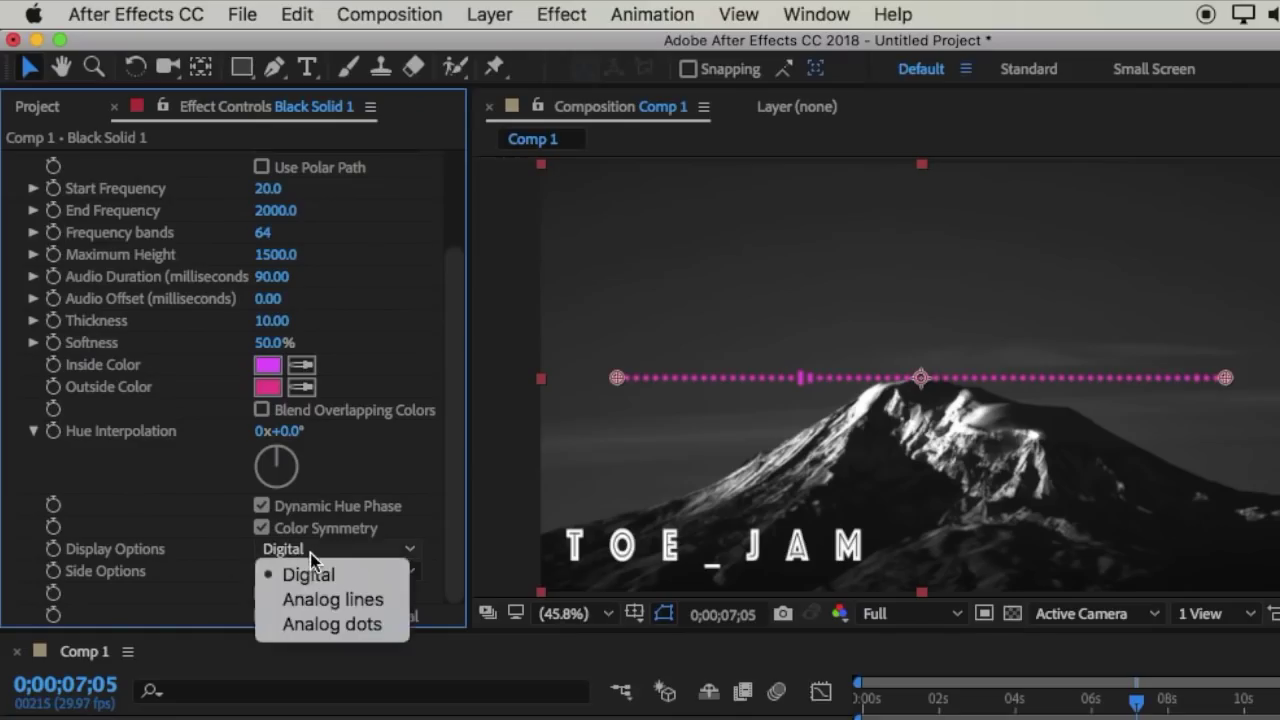
click(292, 600)
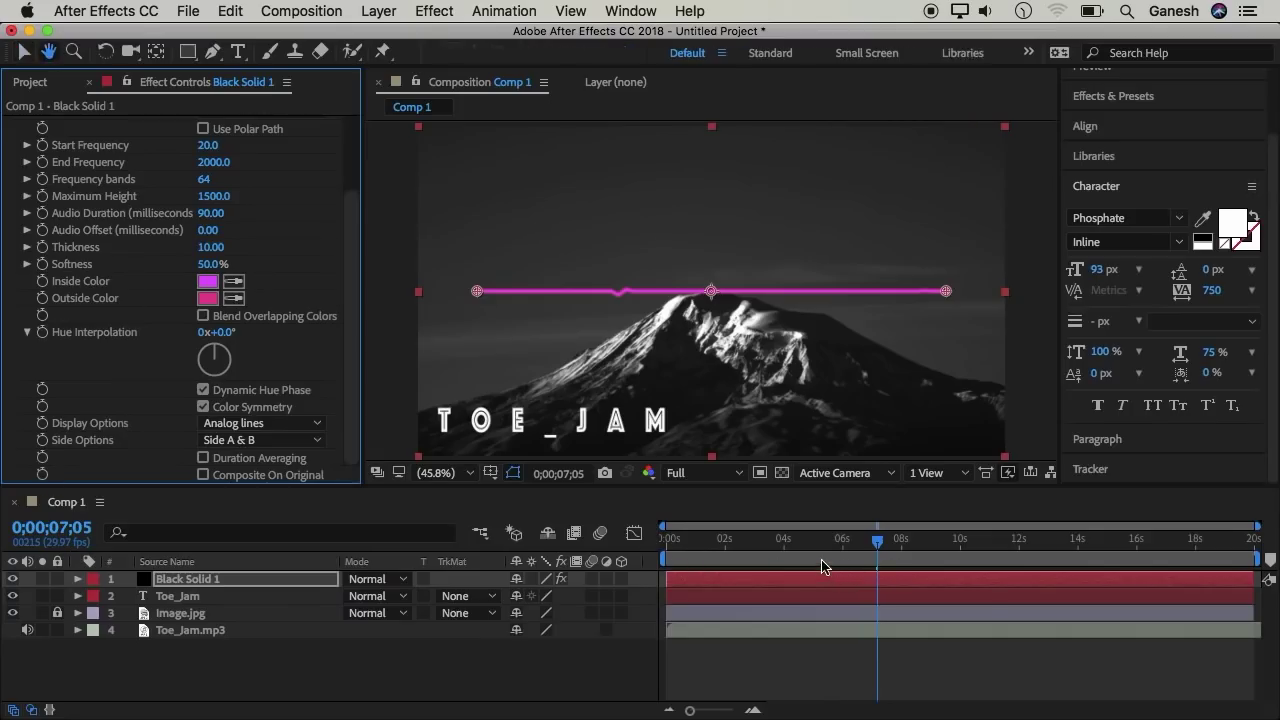
key(space)
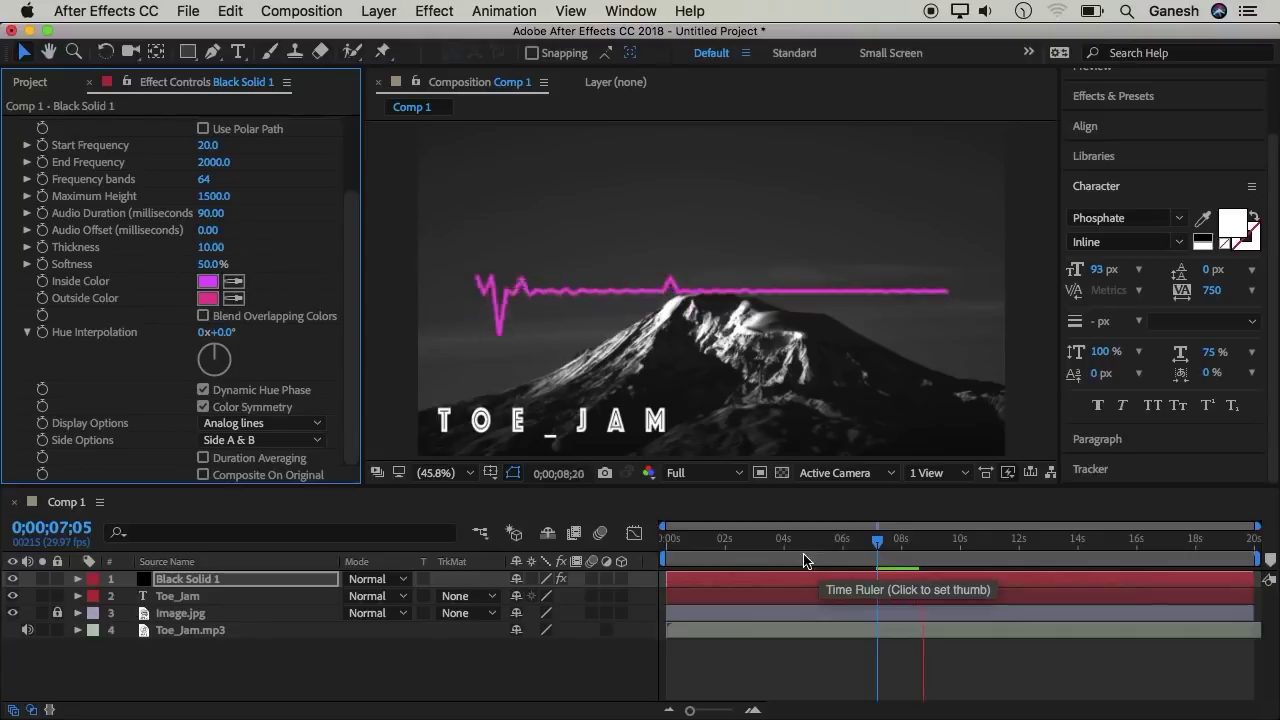
key(space)
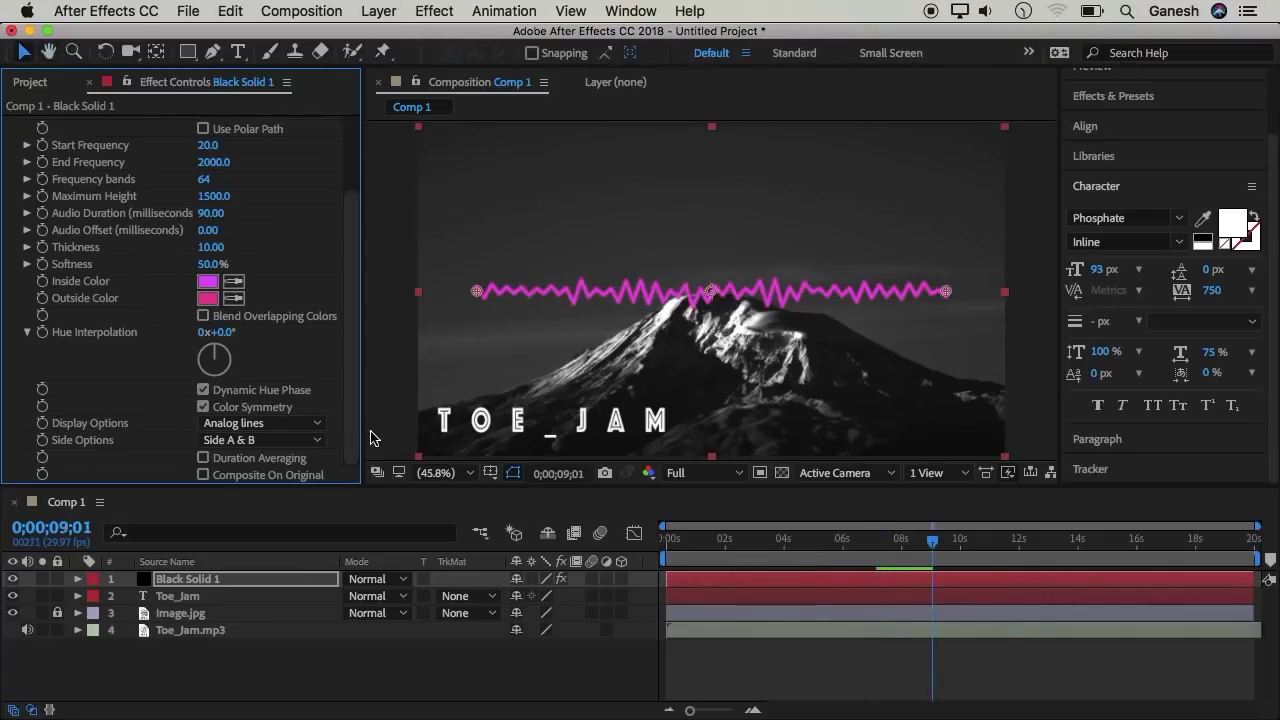
- Try the Analog dots display option and preview it from about 07;03
click(272, 426)
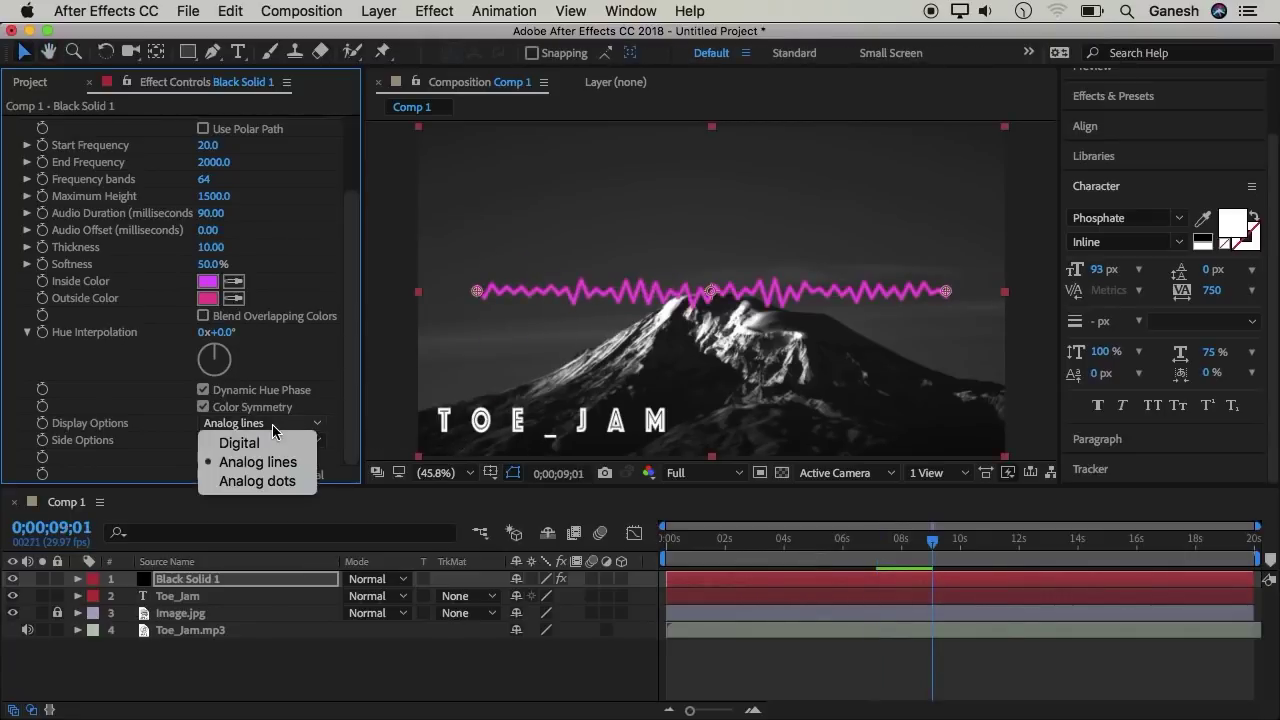
click(246, 484)
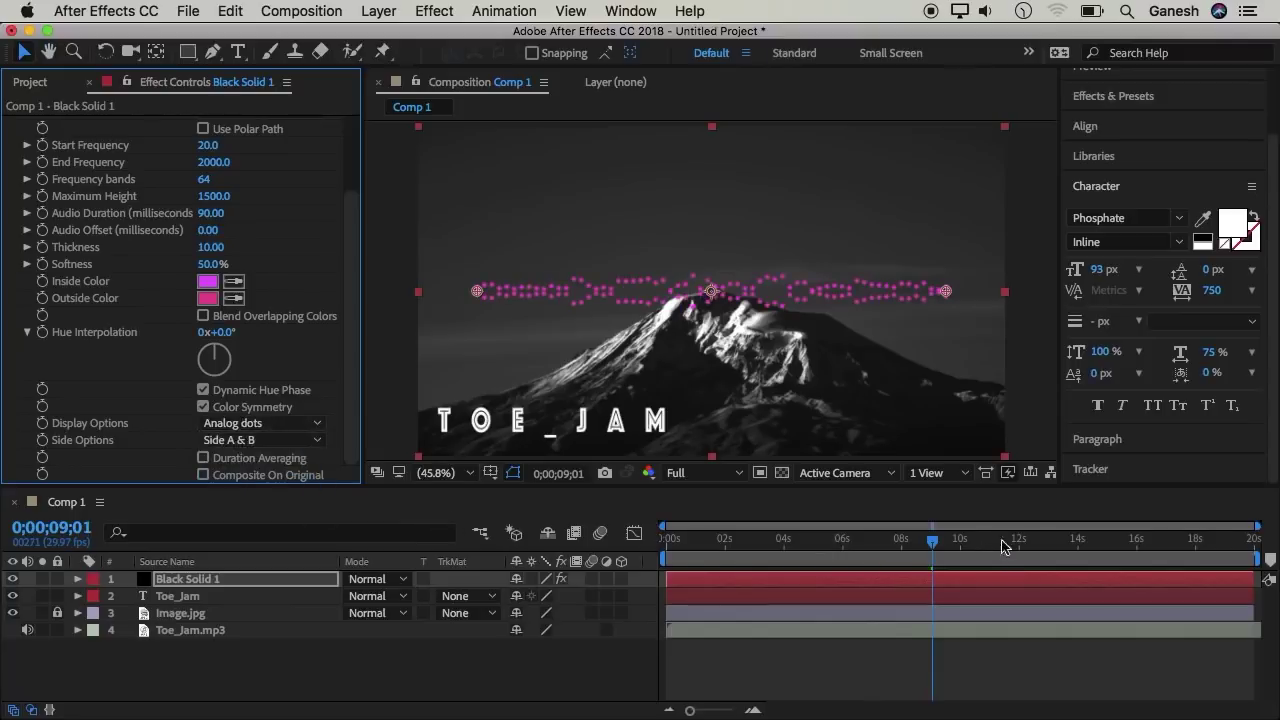
click(922, 541)
click(875, 541)
key(space)
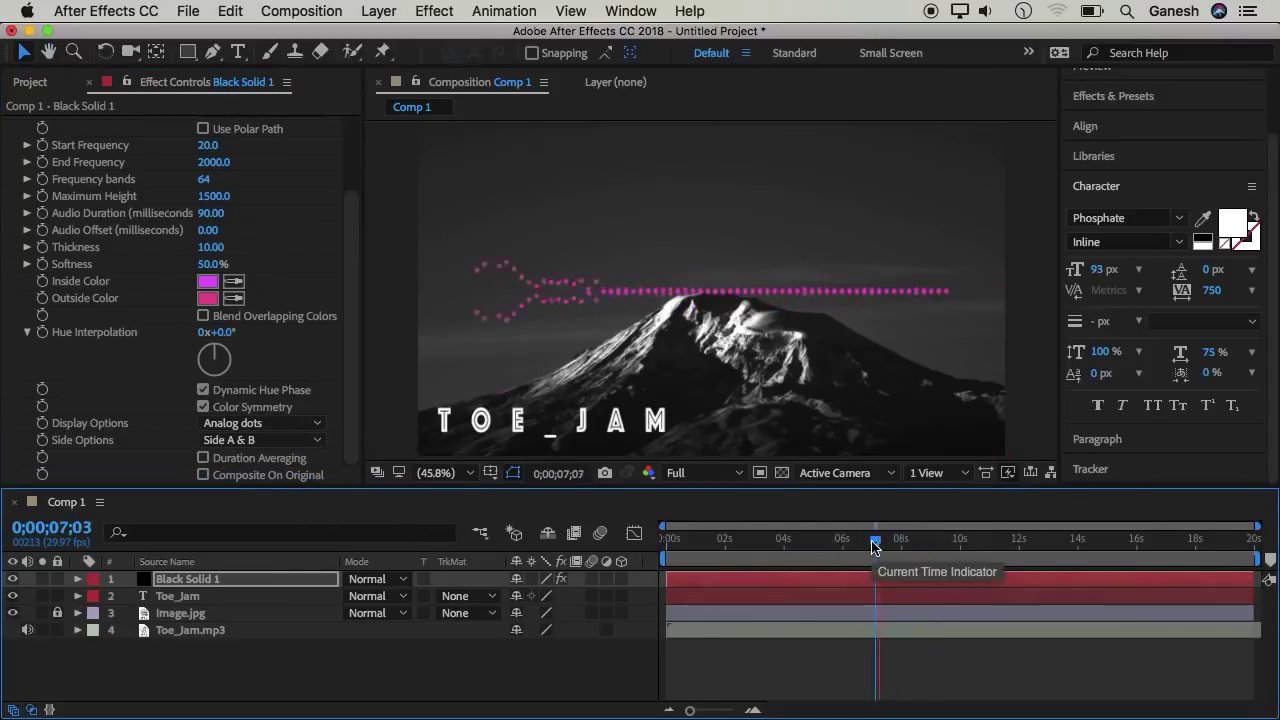
key(space)
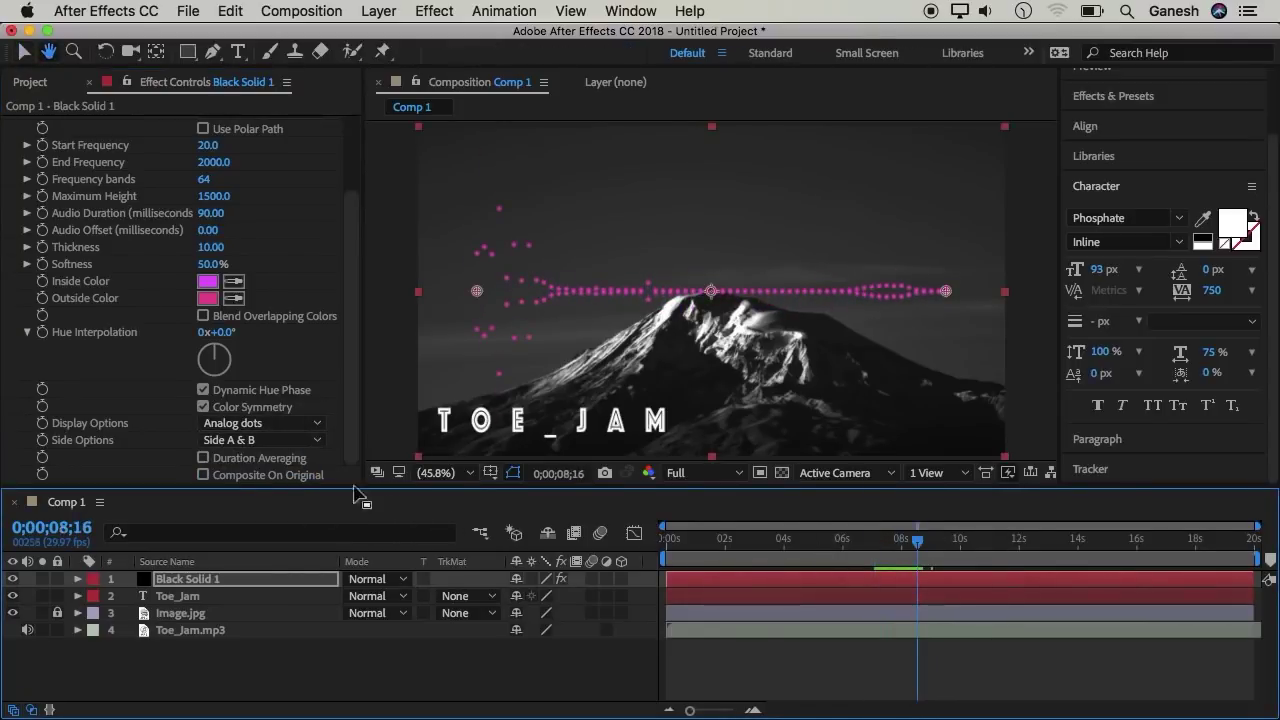
- Set Display Options to Digital and Side Options to Side A, then preview the bars
click(273, 426)
click(240, 443)
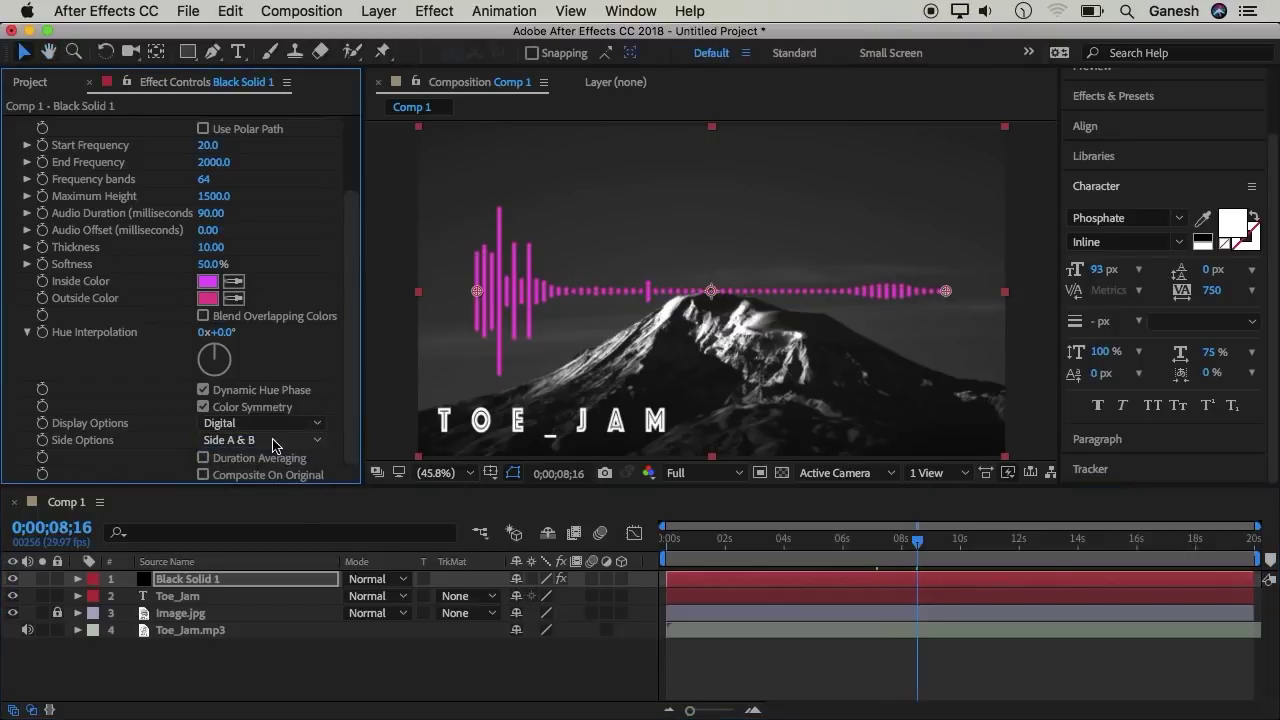
click(273, 442)
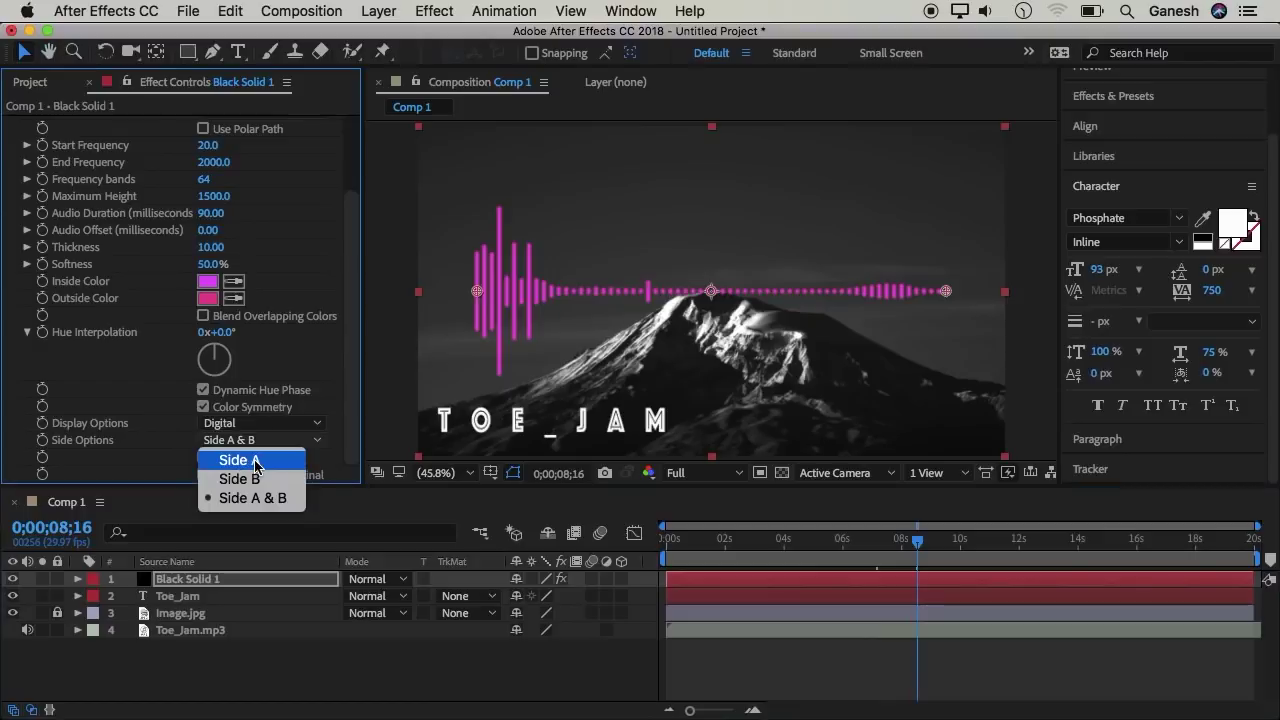
click(255, 462)
key(space)
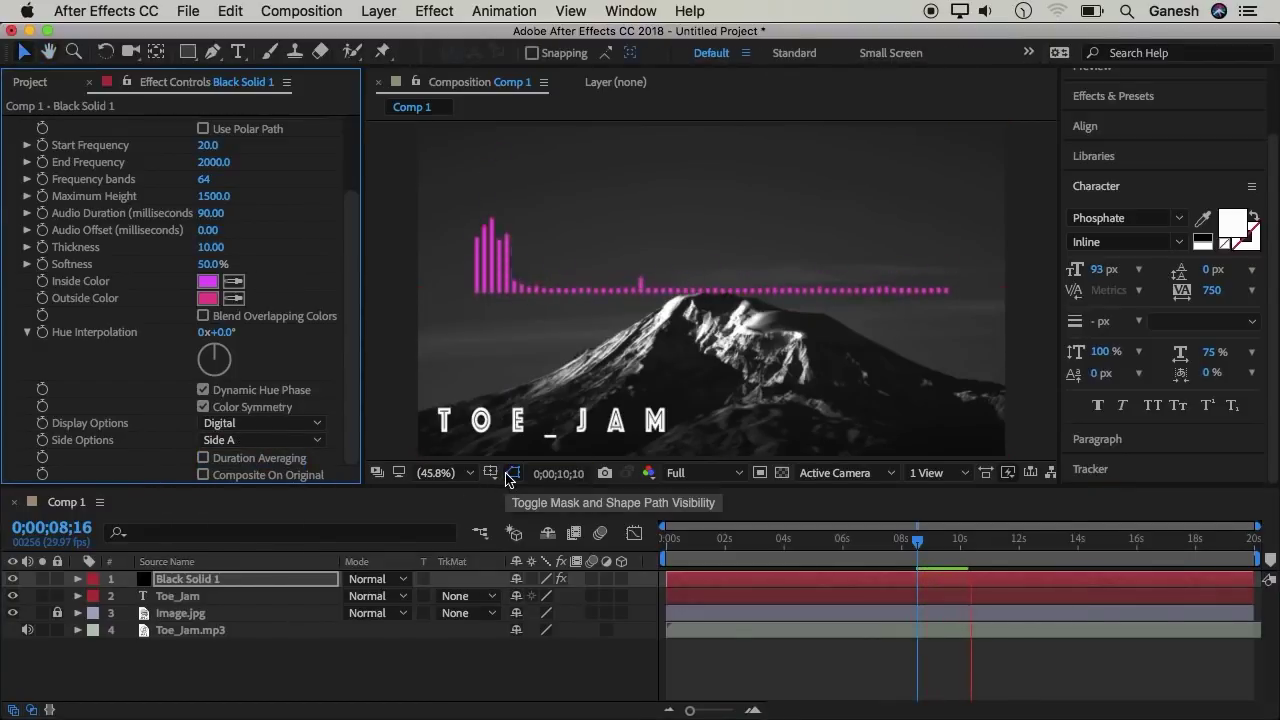
key(space)
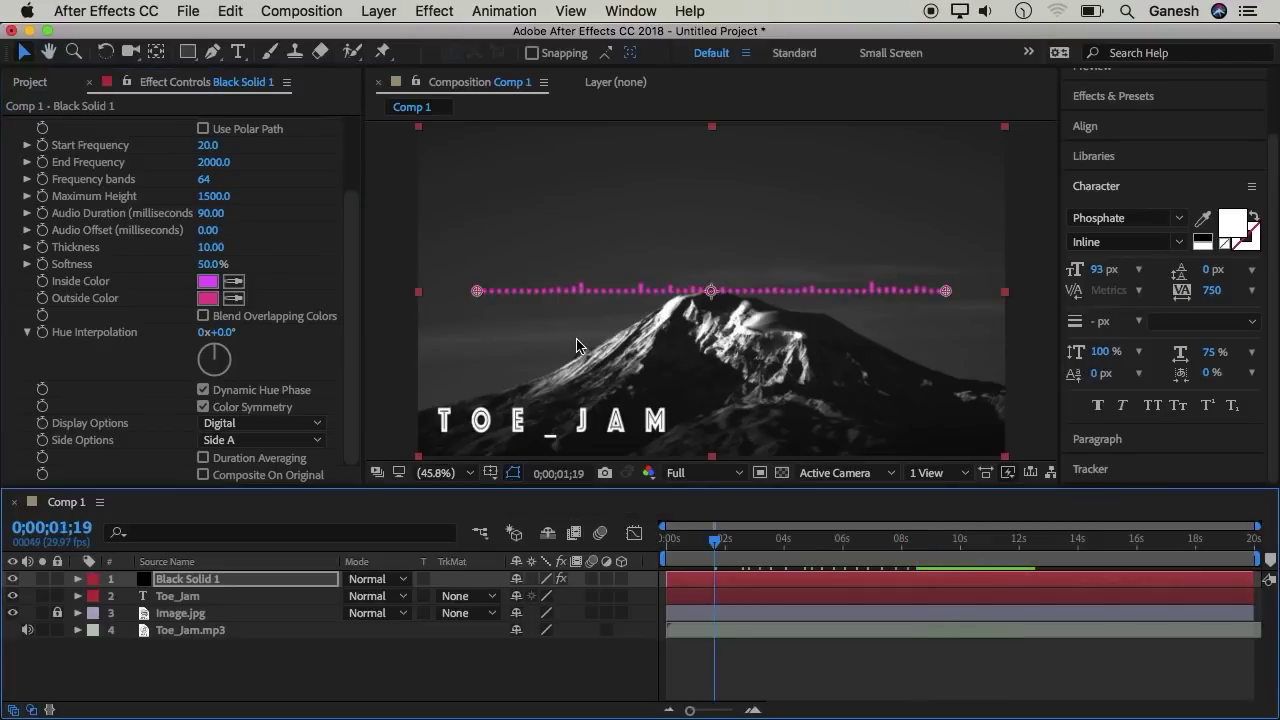
- Move the spectrum bars down above the TOE_JAM title and set Hue Interpolation to 0x+159°
drag(599, 297, 558, 362)
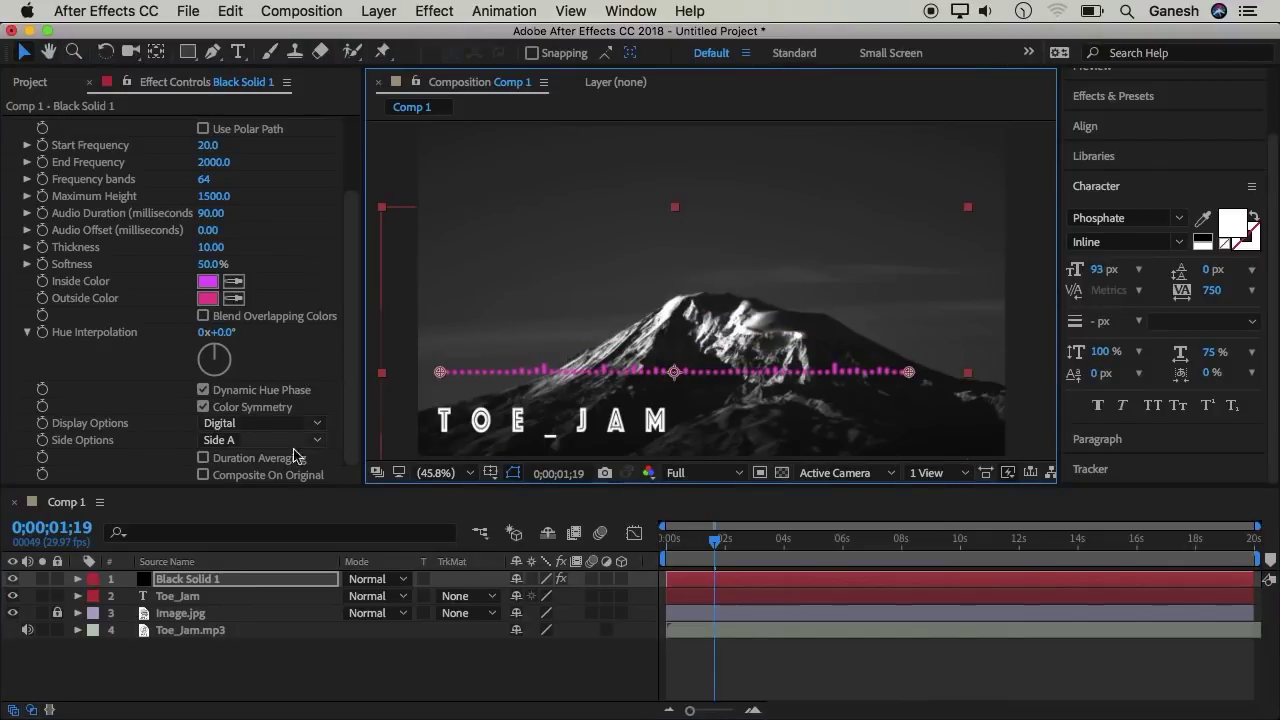
scroll(259, 424, up, 1)
click(226, 371)
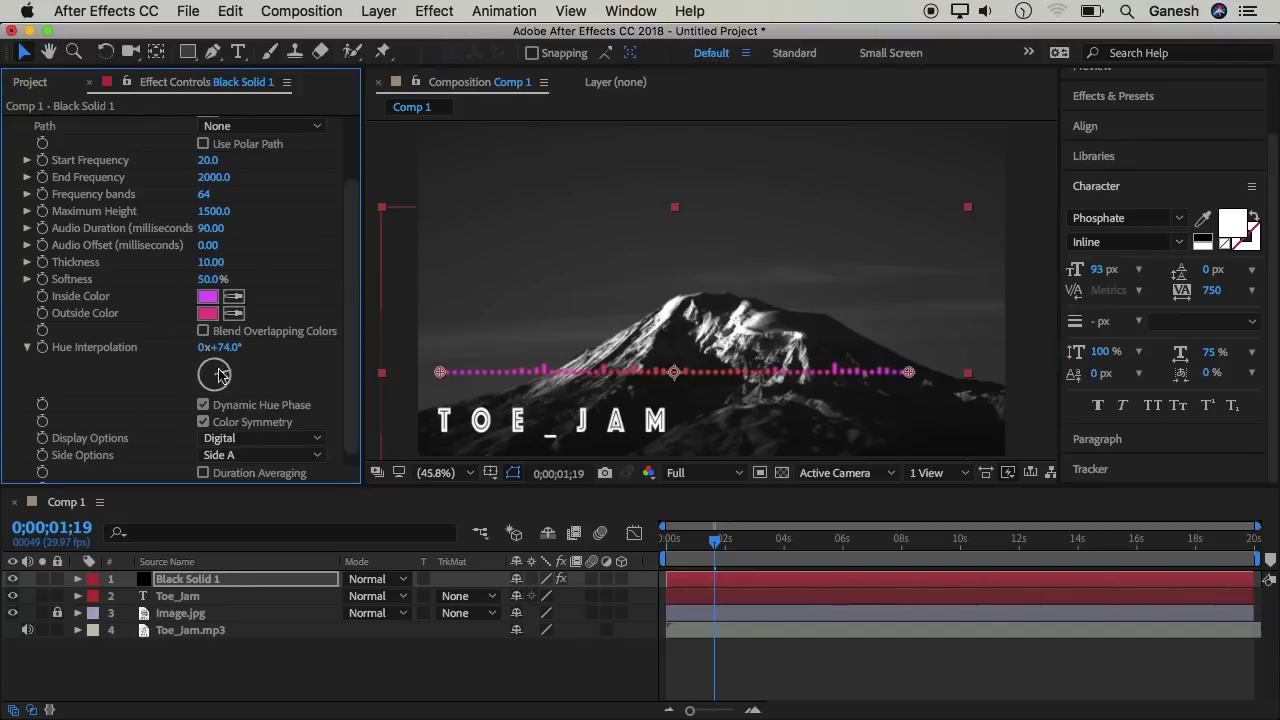
drag(226, 376, 226, 390)
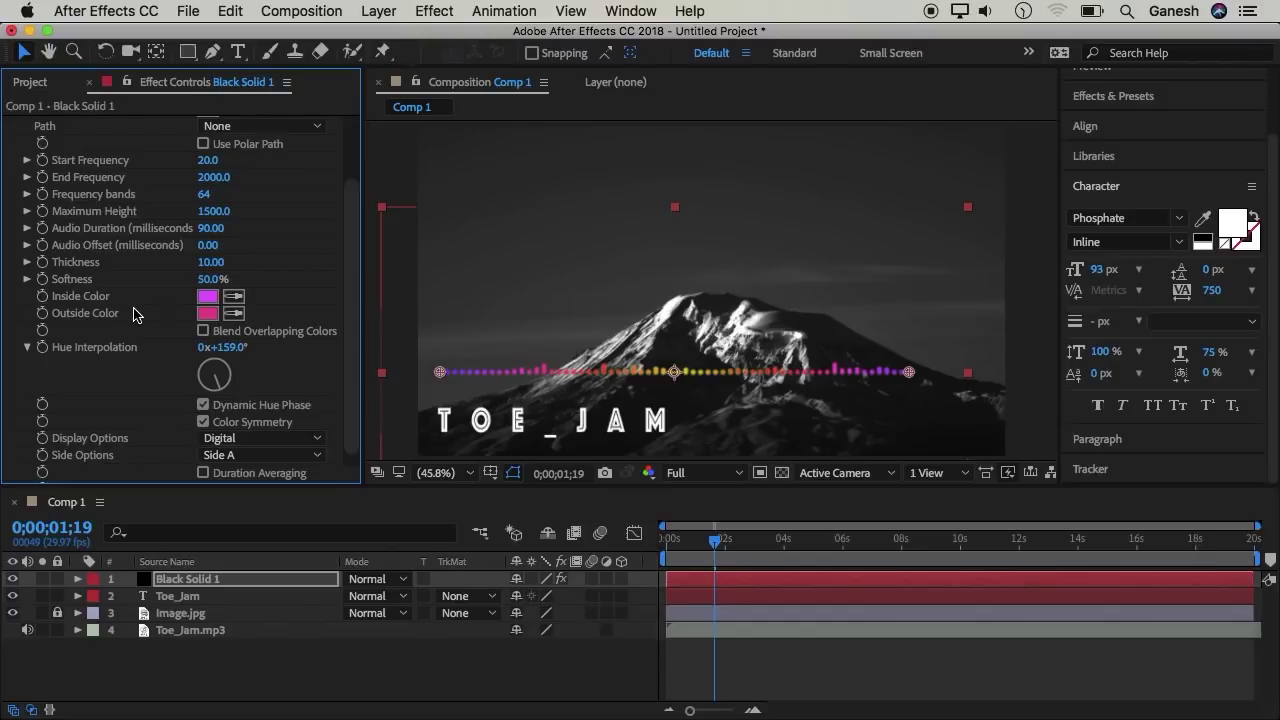
- Raise the spectrum's Maximum Height to 2000 and preview the taller bars from the start
click(211, 262)
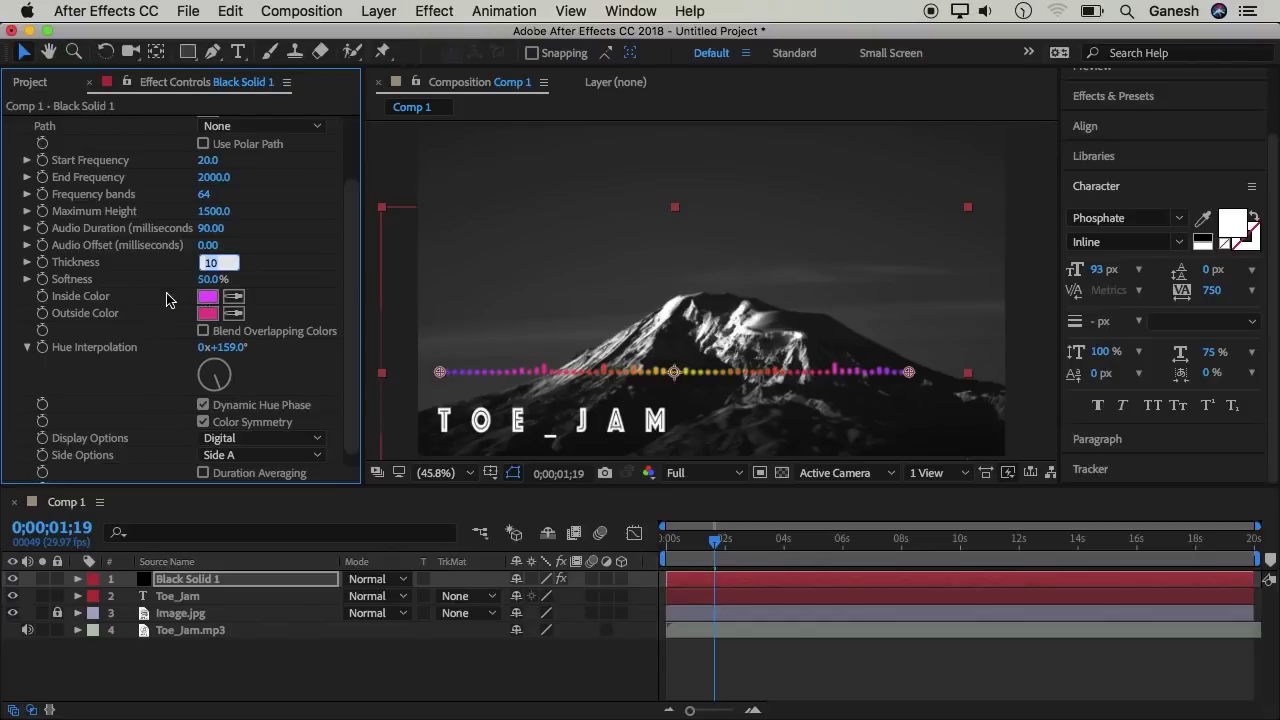
click(214, 211)
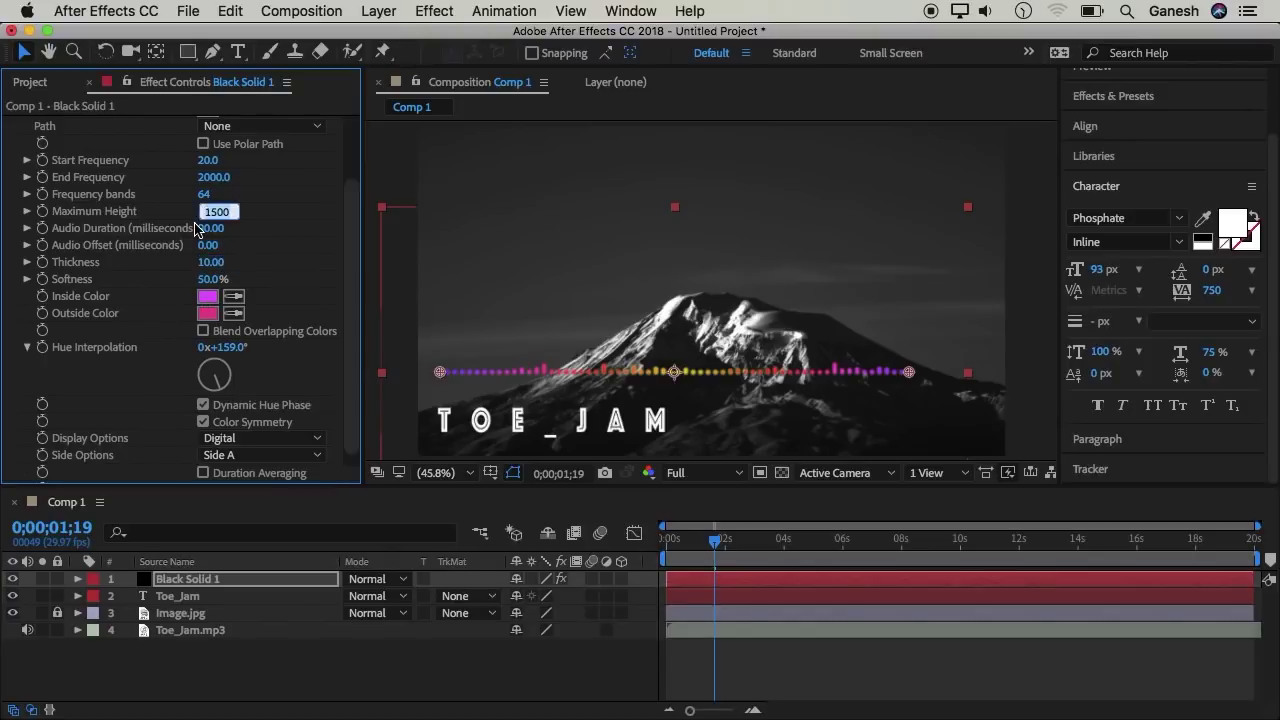
text(2000)
key(Return)
drag(718, 545, 660, 545)
key(space)
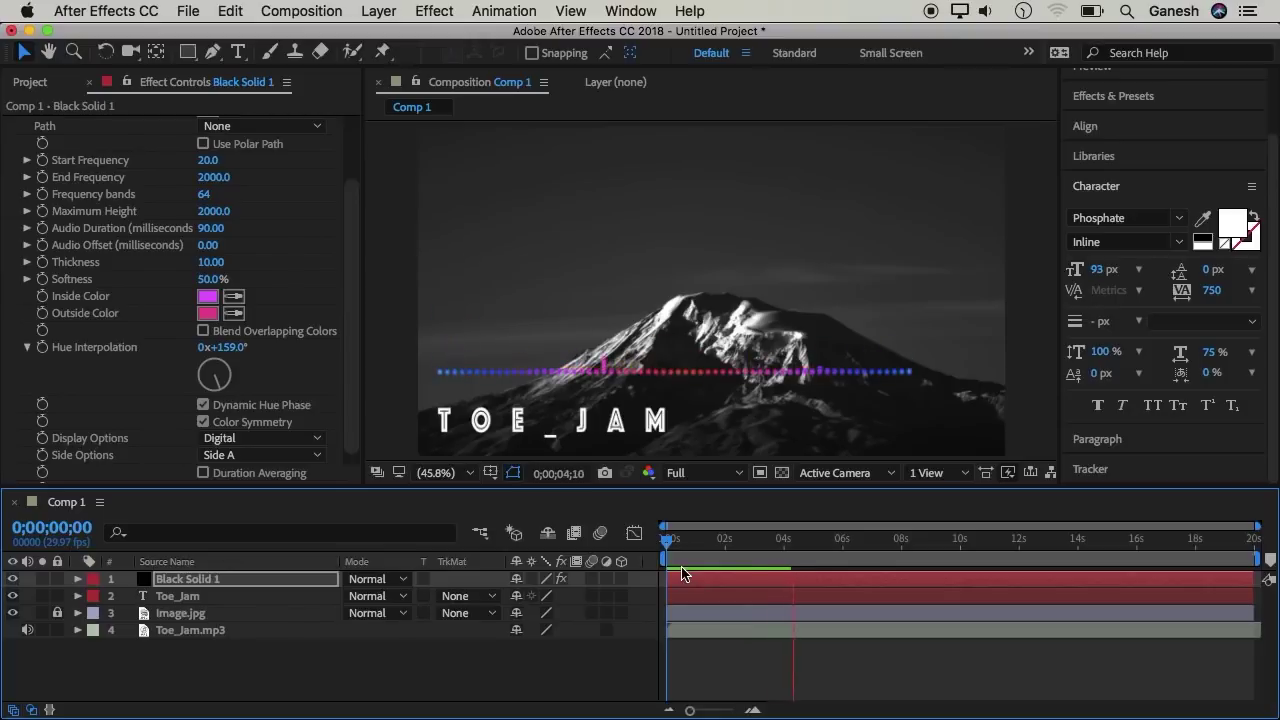
key(space)
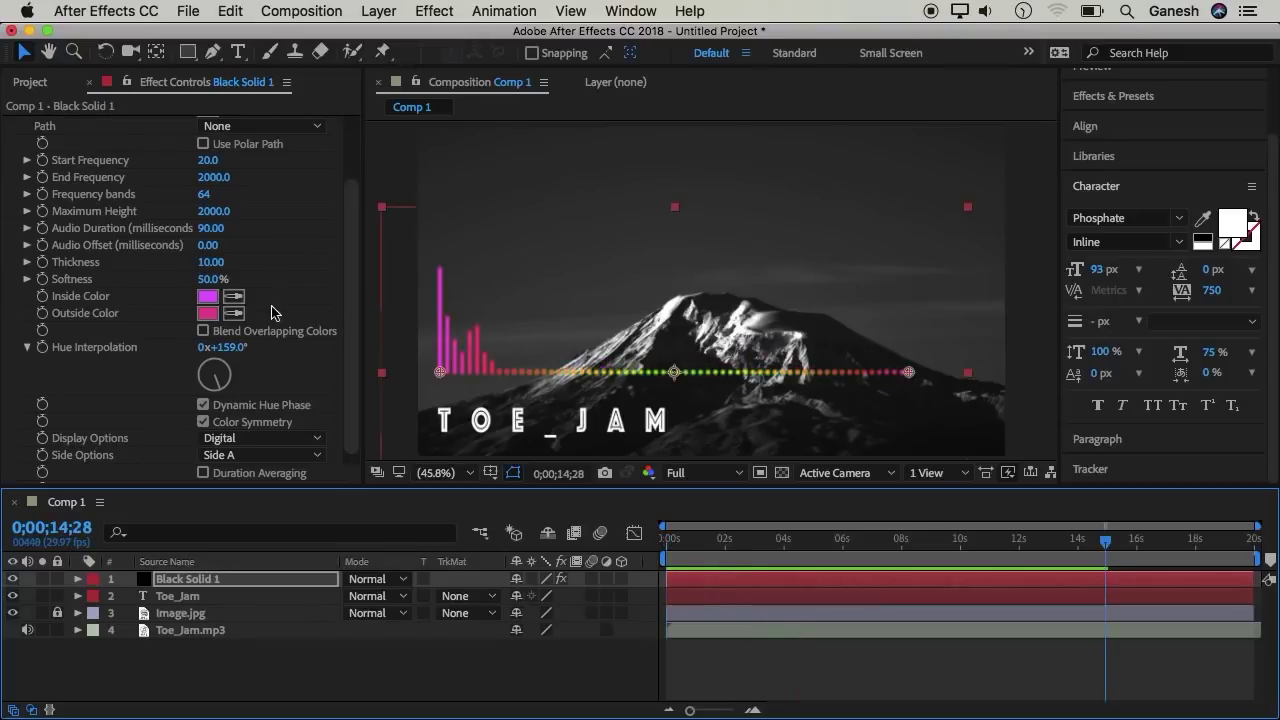
- Set both Inside Color and Outside Color to white FFFFFF and preview the bars
click(207, 297)
drag(860, 436, 727, 347)
key(Return)
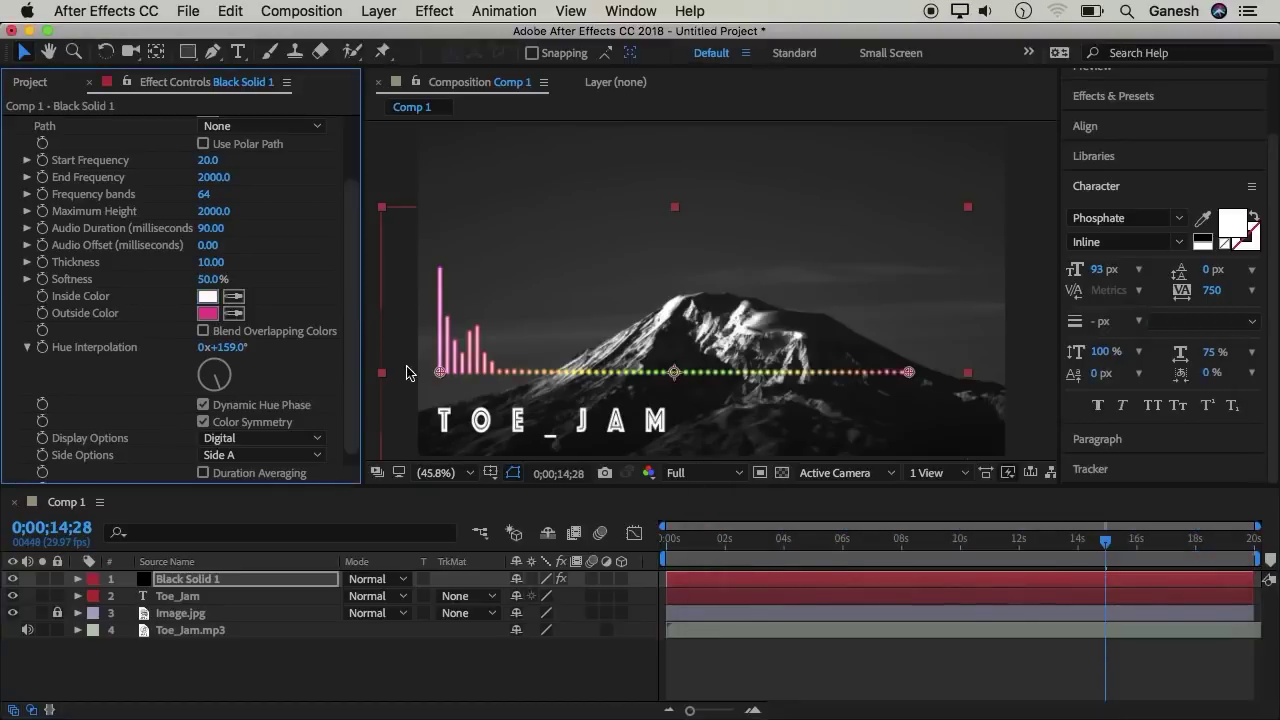
click(207, 313)
mouse_move(858, 443)
mouse_down()
mouse_move(745, 346)
mouse_move(727, 347)
mouse_up()
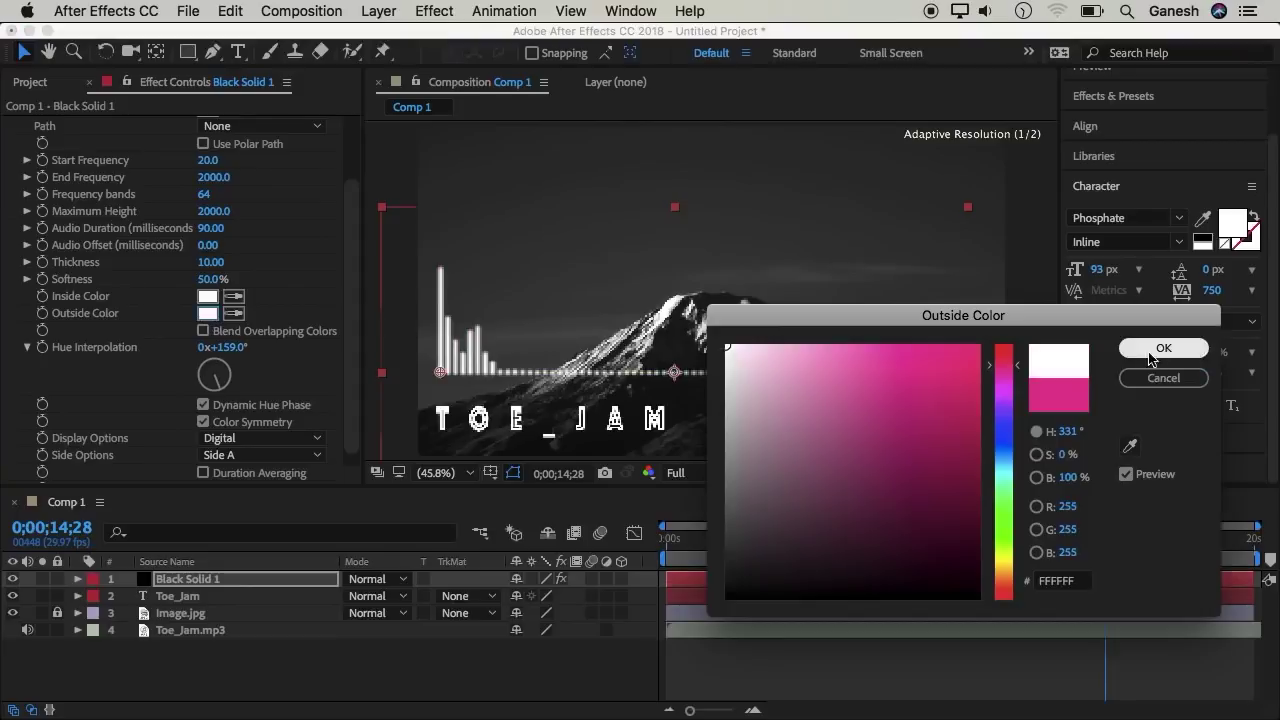
click(1160, 349)
key(space)
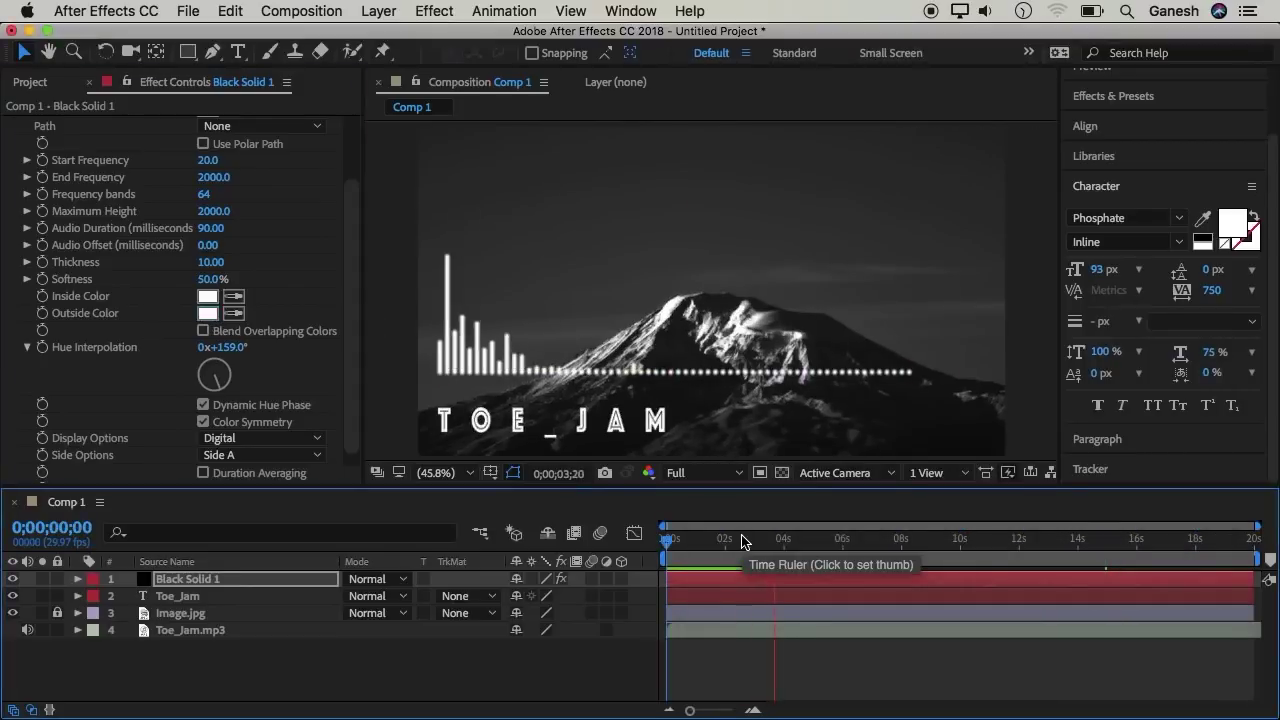
key(space)
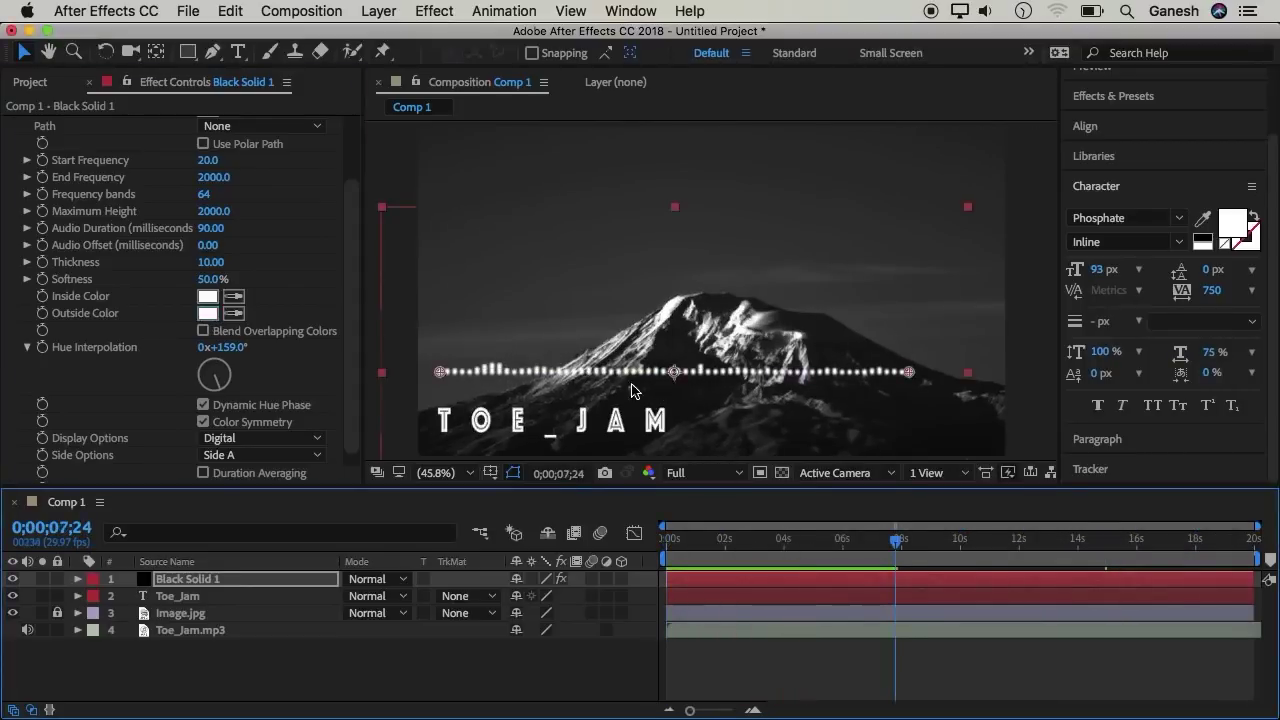